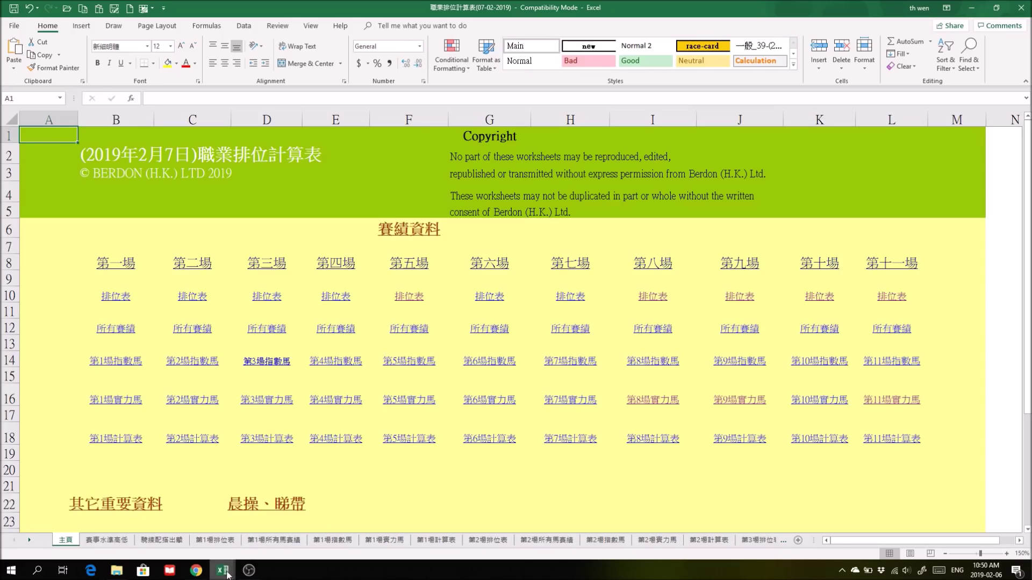
Switch to the 職業數據庫 workbook and open its 資料庫 sheet from the 主頁 links
mouse_move(223, 570)
left_click(210, 523)
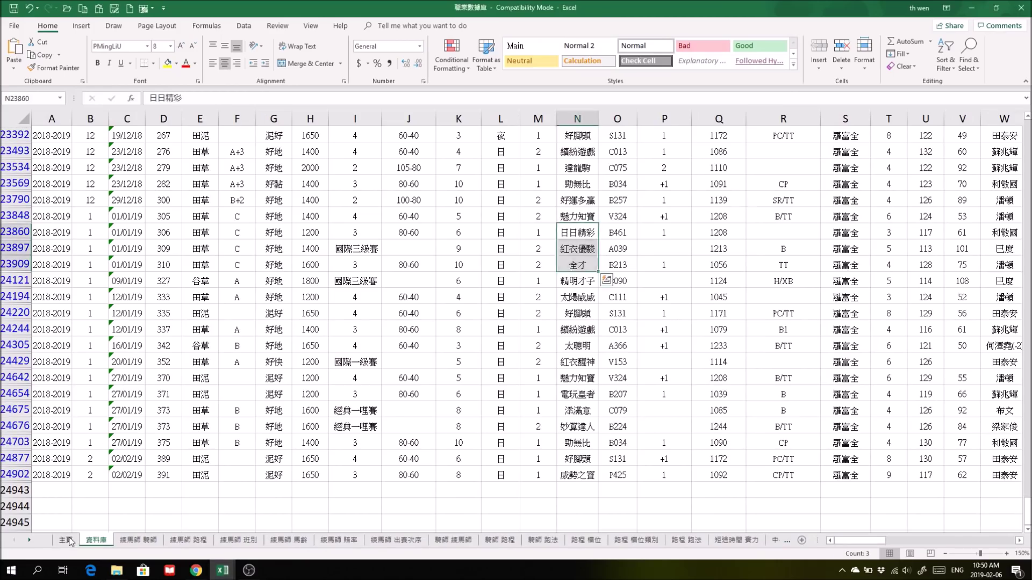
left_click(65, 540)
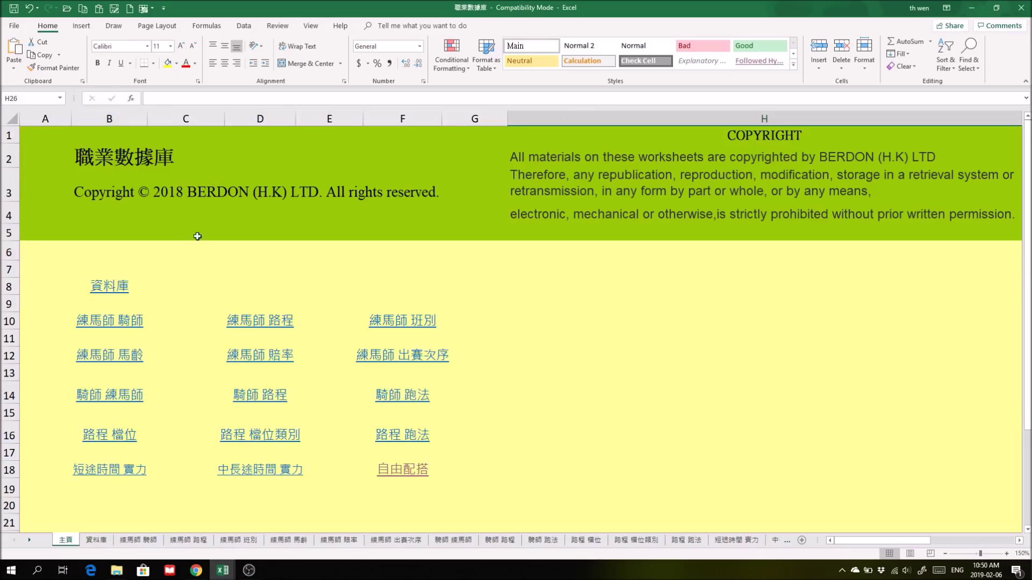
left_click(103, 287)
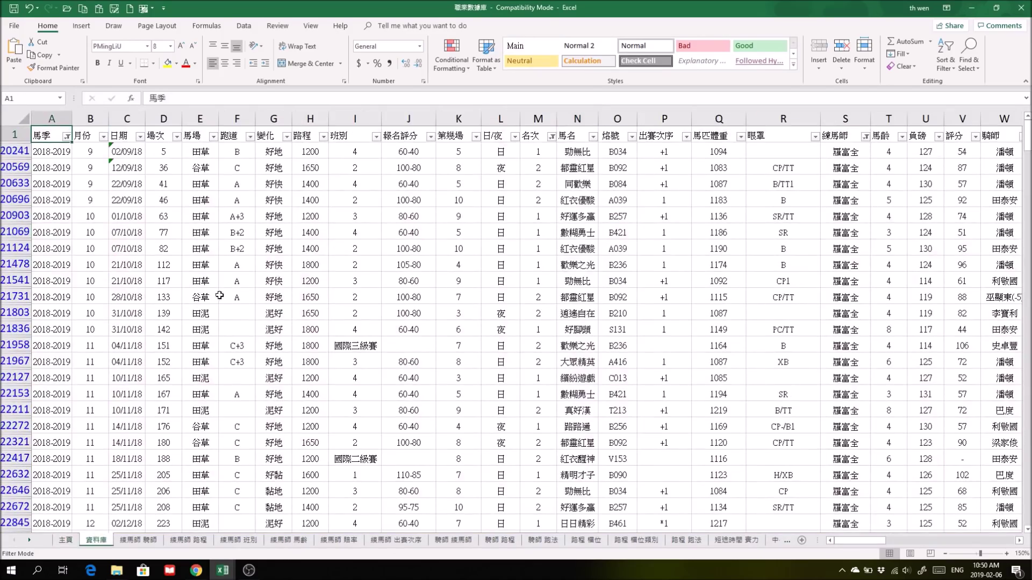
Check the filter settings of the 馬季, 練馬師 and 名次 columns without changing them
left_click(69, 138)
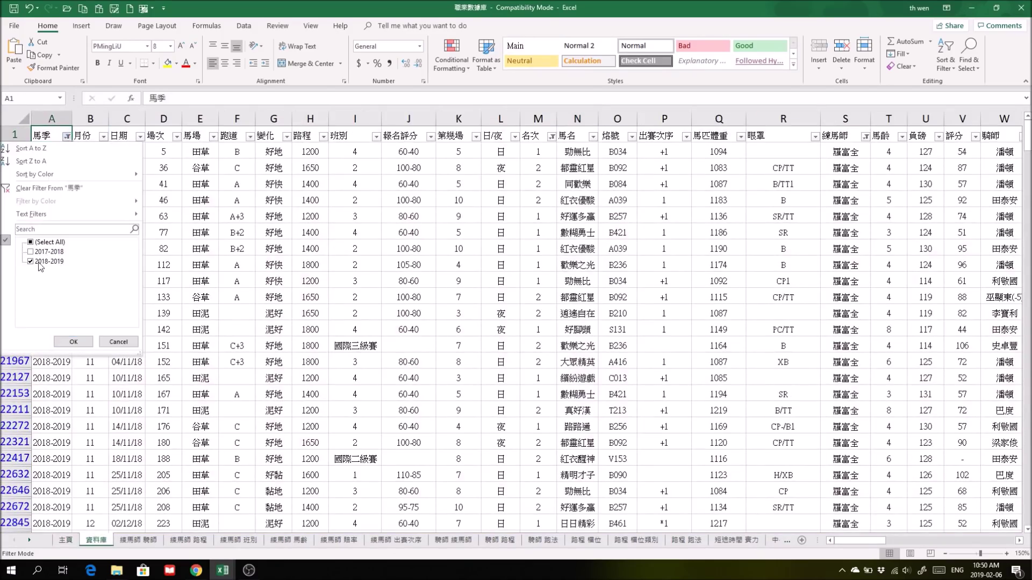
left_click(316, 267)
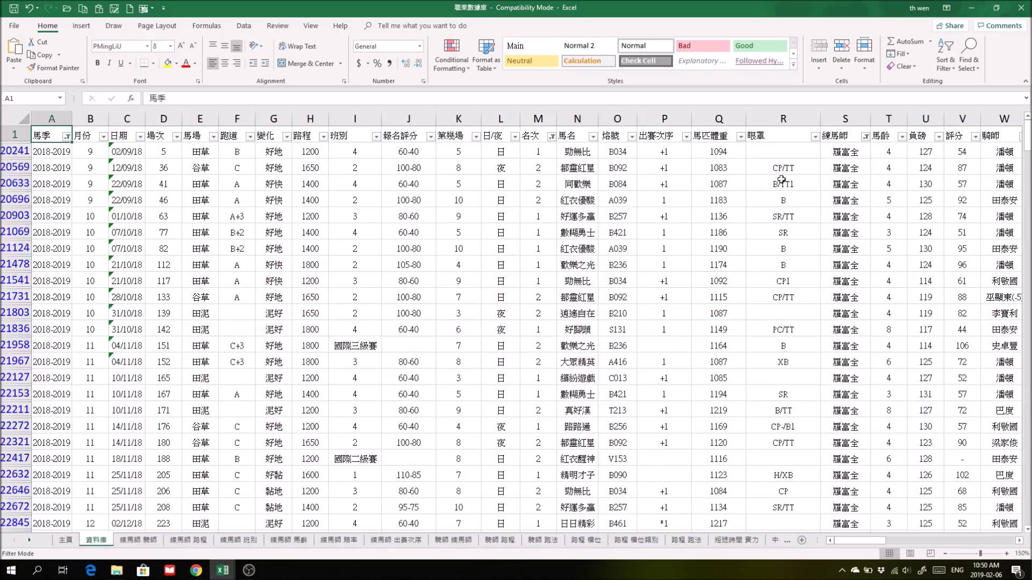
left_click(866, 138)
key("Escape")
left_click(552, 137)
key("Escape")
Examine the 02/02/19 records at the end of the filtered data, selecting their horse names and finishing on 好腳頭
left_click_drag(1027, 137, 1027, 430)
left_click_drag(1027, 473, 1027, 511)
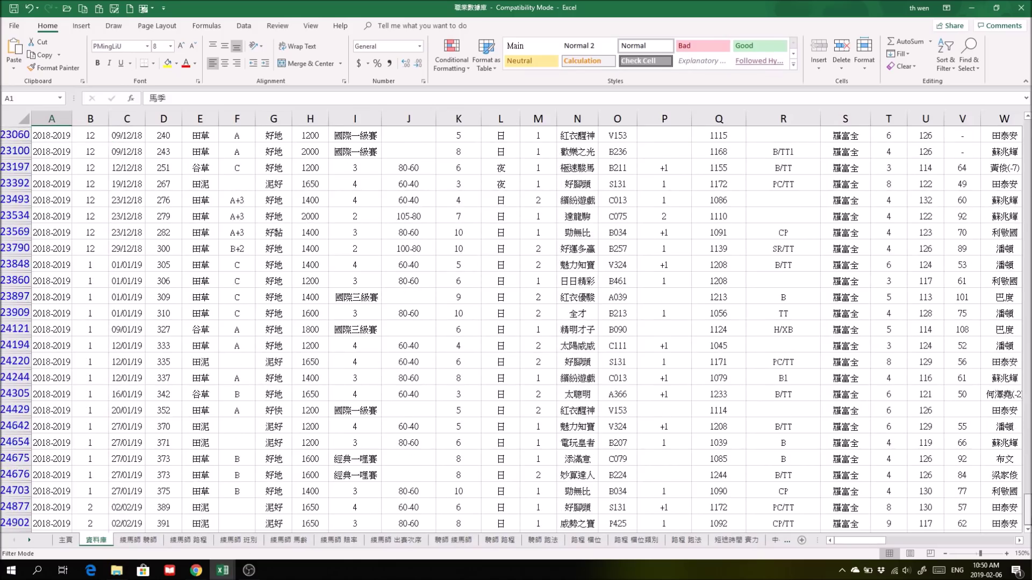
scroll(258, 344, "down", 1)
scroll(273, 364, "down", 2)
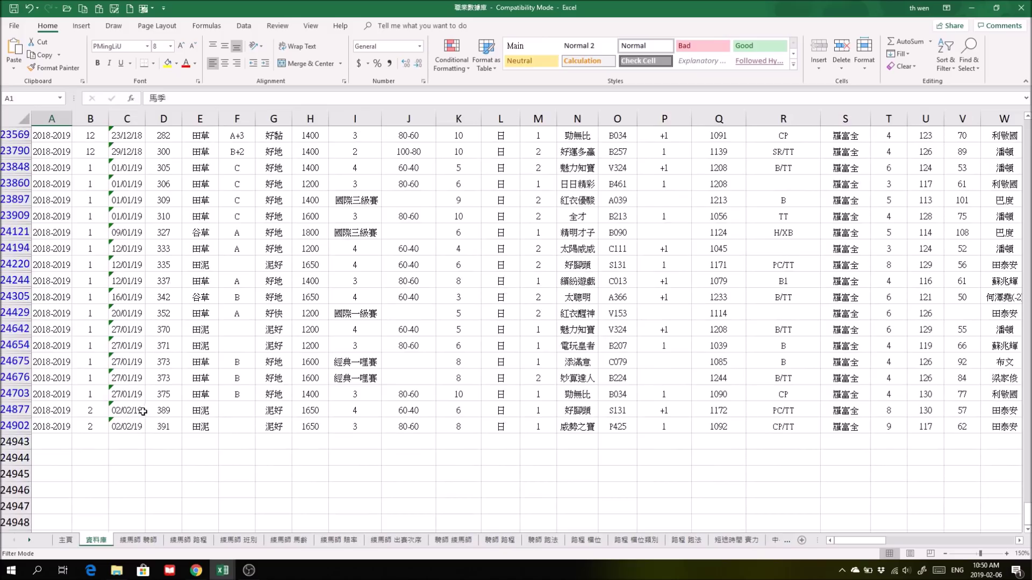
left_click(133, 409)
left_click_drag(569, 414, 577, 428)
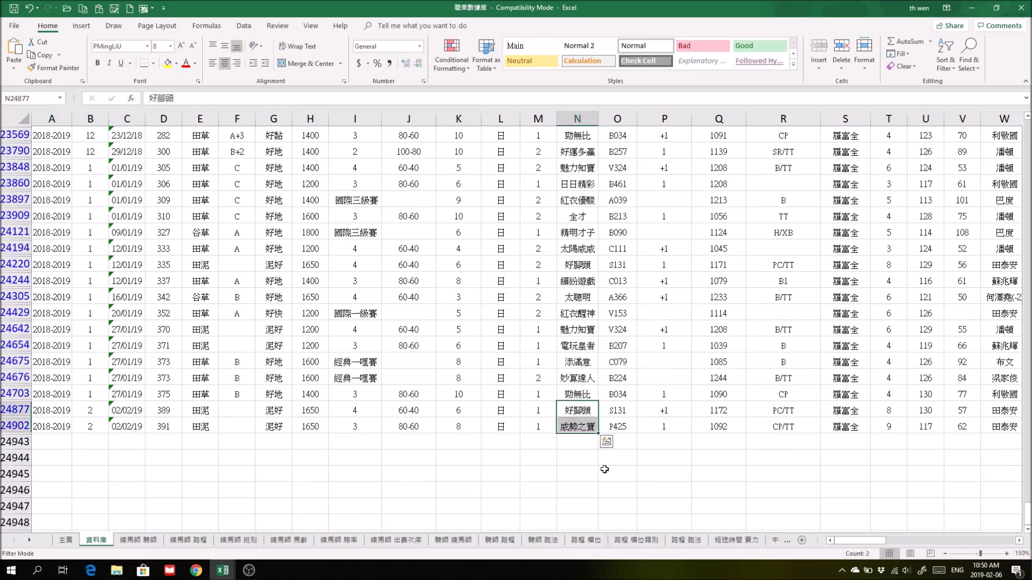
left_click(581, 408)
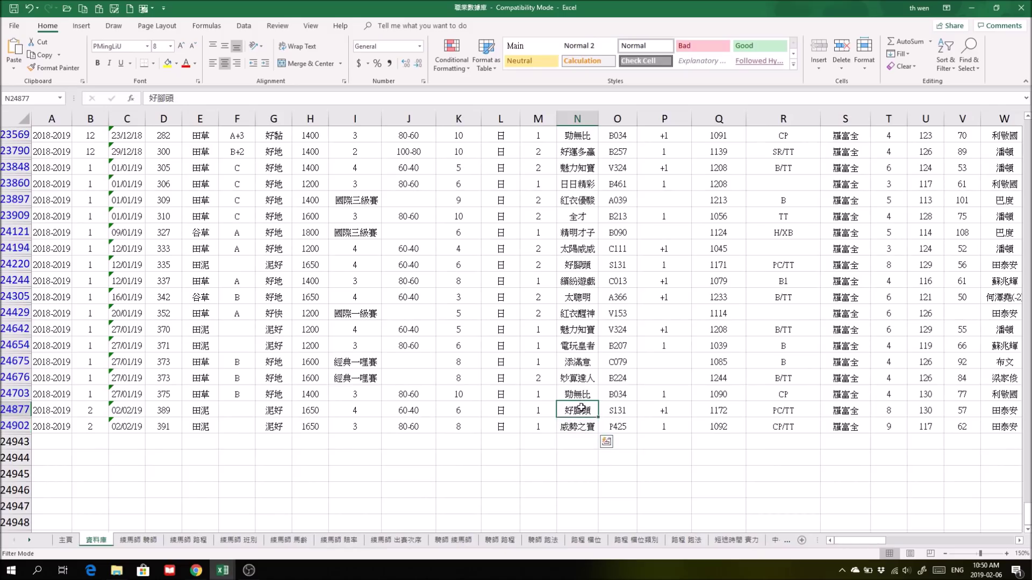
Review the dates of the 12/01/19 records and select their full rows, 24194 through 24244
left_click(15, 248)
left_click_drag(15, 248, 15, 280)
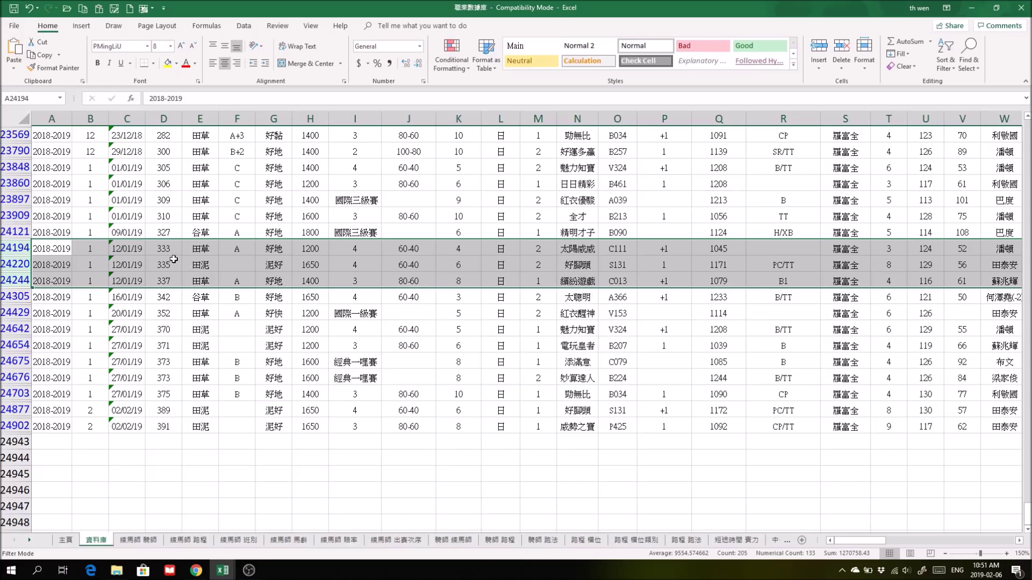
left_click(124, 247)
key("Down")
key("Down")
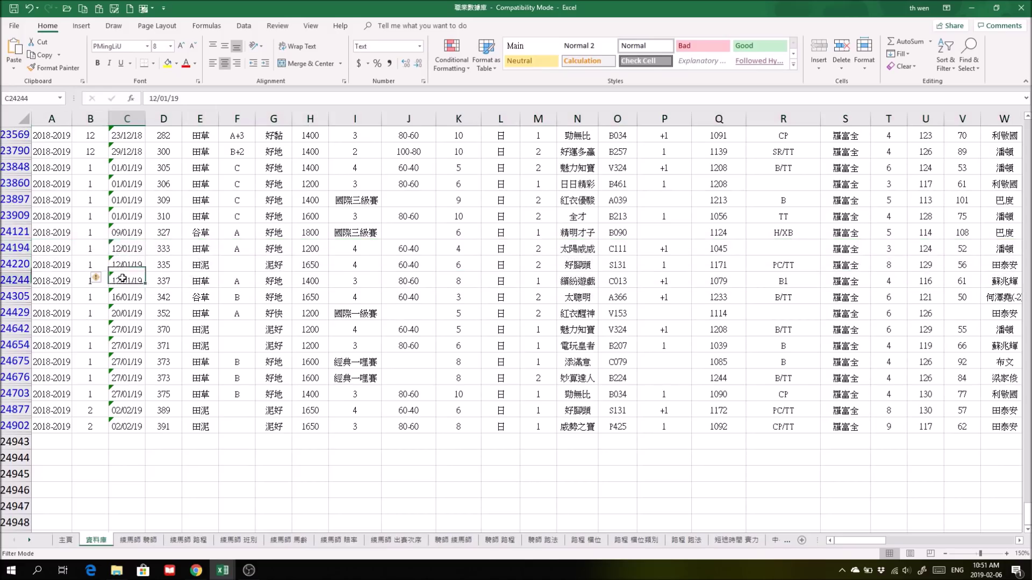
left_click_drag(17, 247, 16, 281)
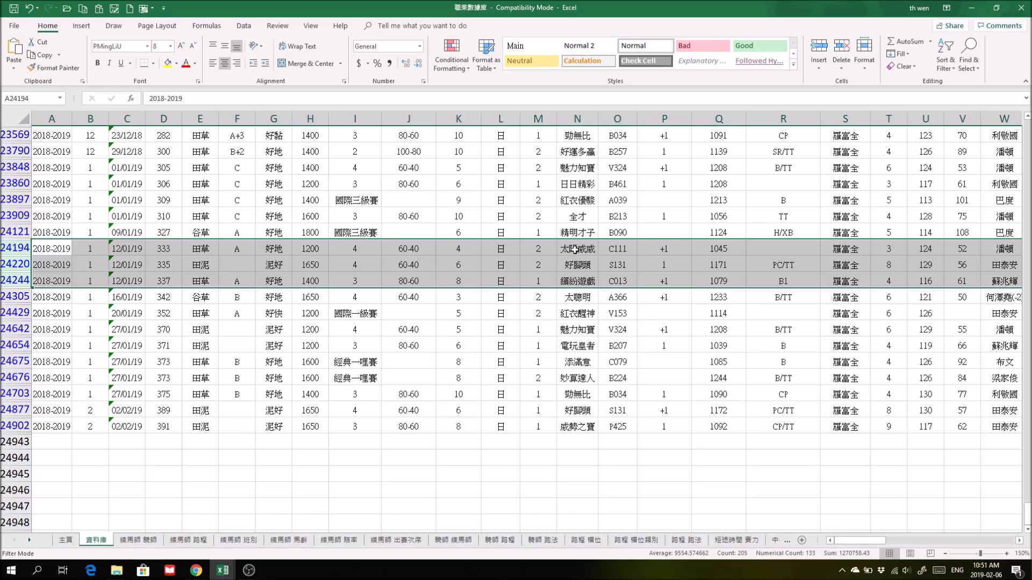
Switch to the 職業排位計算表(07-02-2019) workbook and look up 太陽威威 in race 5's 排位表 and 實力馬 sheets
mouse_move(223, 570)
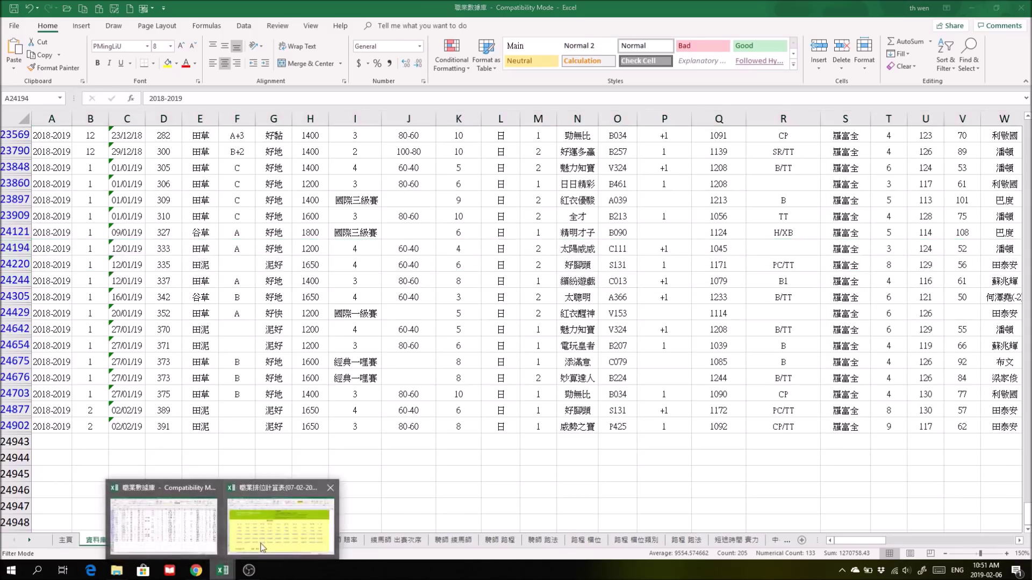
left_click(263, 544)
left_click(411, 296)
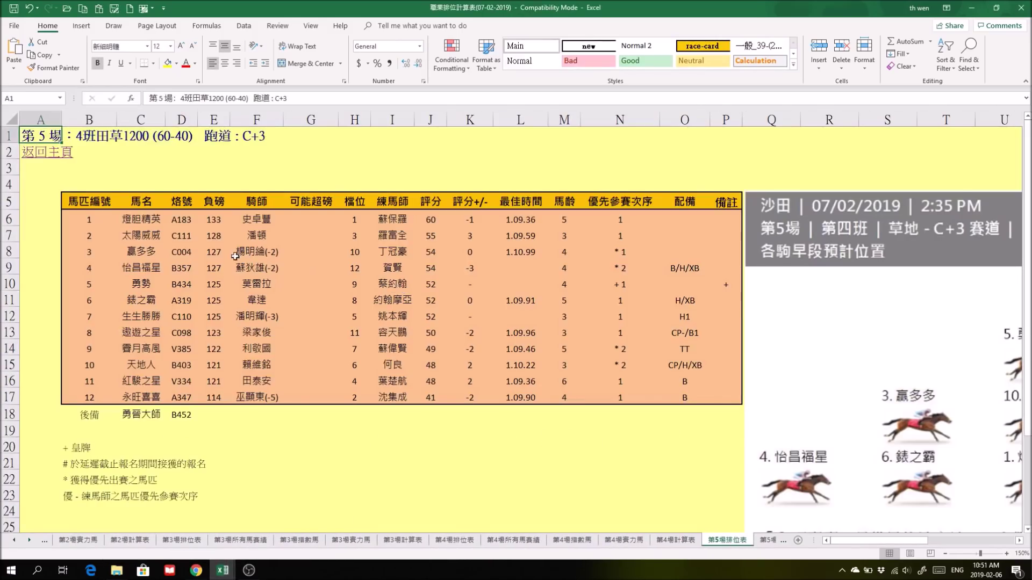
left_click(47, 153)
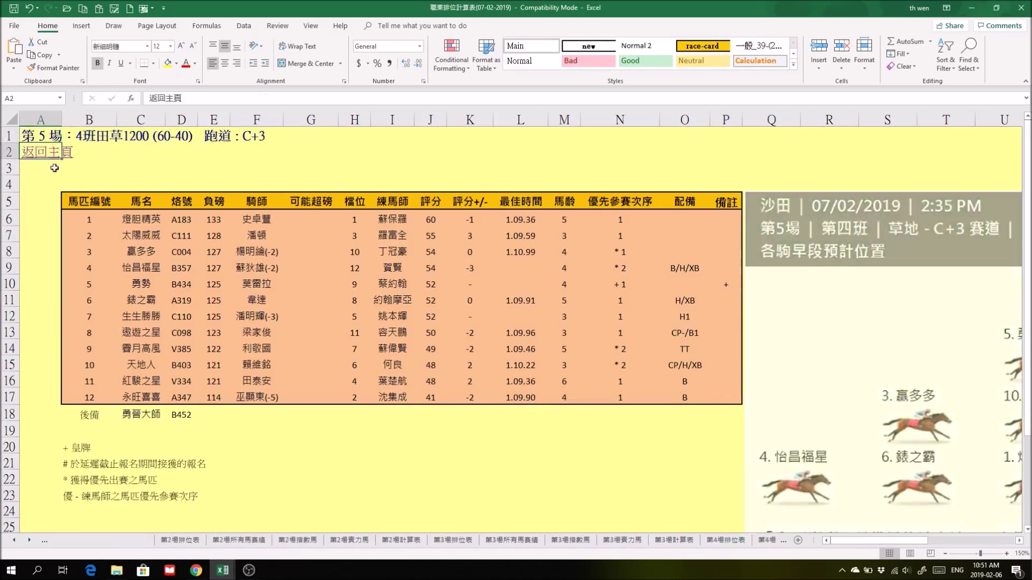
left_click(406, 401)
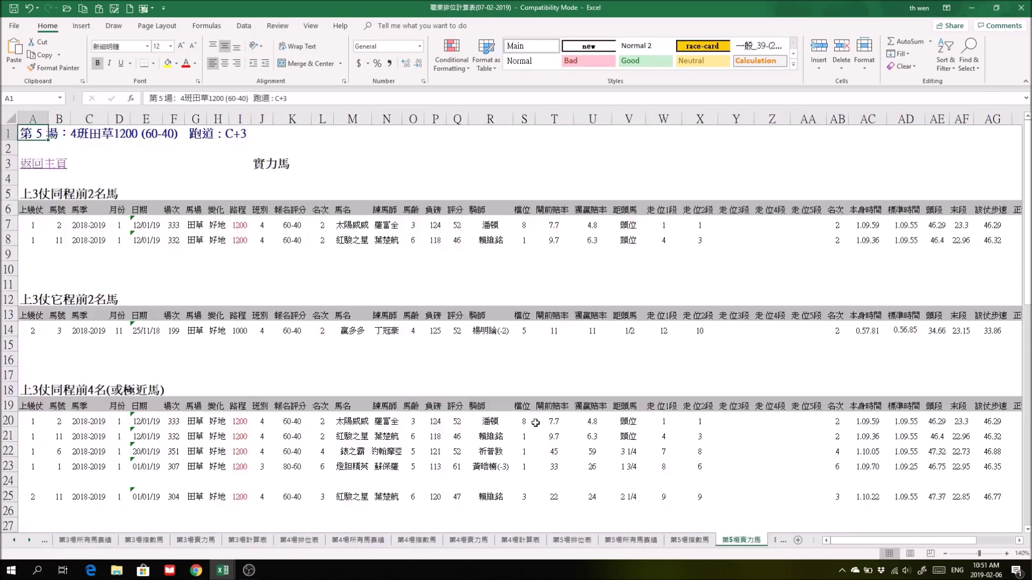
left_click(364, 287)
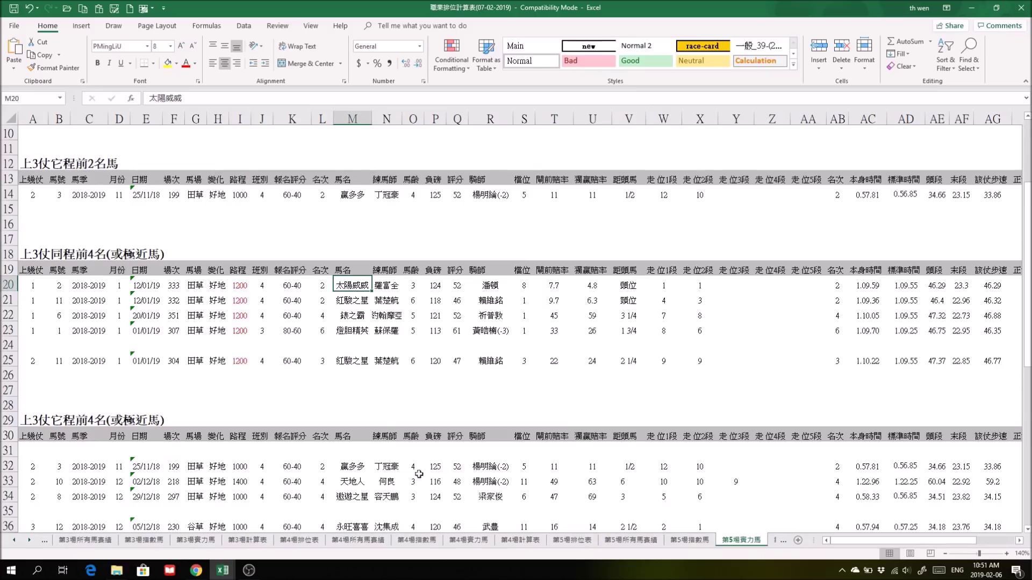
Return to the 職業數據庫 workbook and highlight the 01/01/19 records in rows 23848 to 23909, including their horse names
left_click(222, 571)
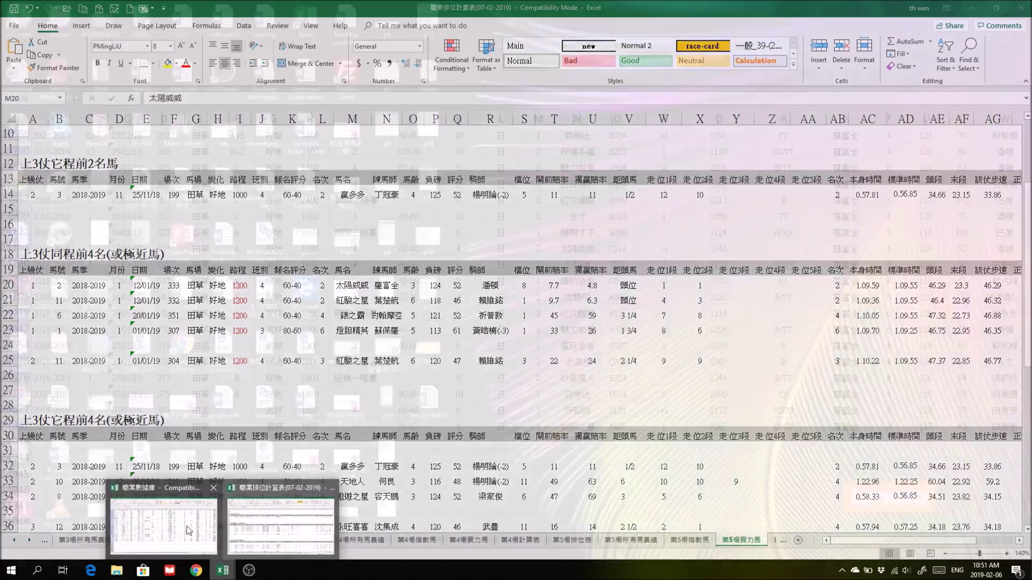
left_click(164, 524)
scroll(259, 349, "up", 1)
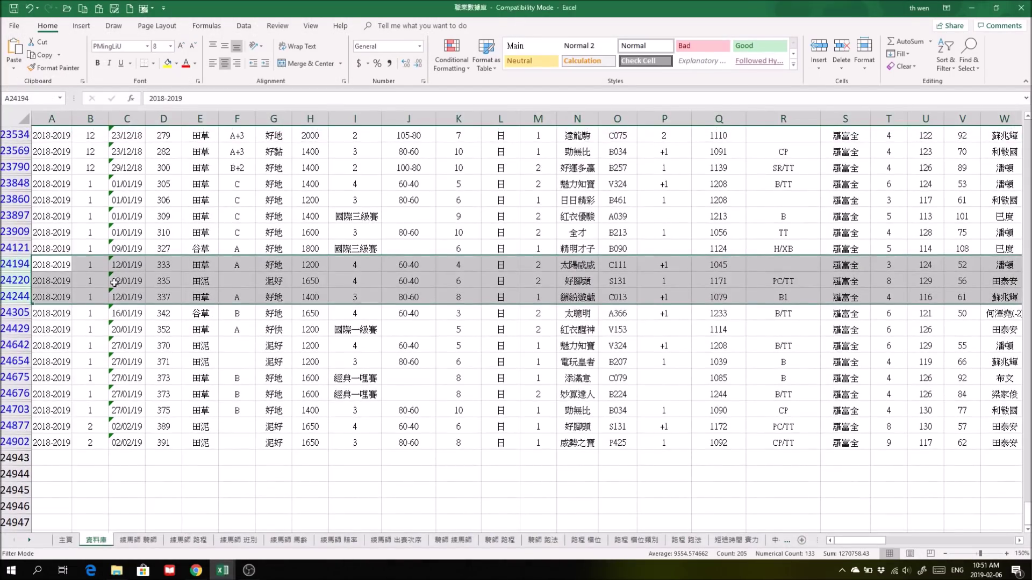
left_click_drag(13, 231, 15, 188)
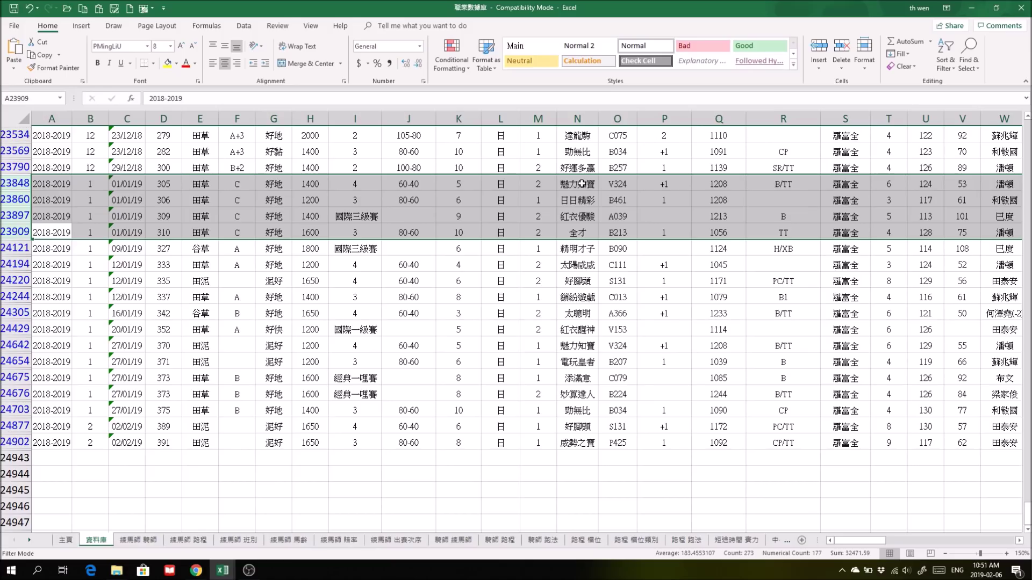
left_click_drag(583, 184, 583, 233)
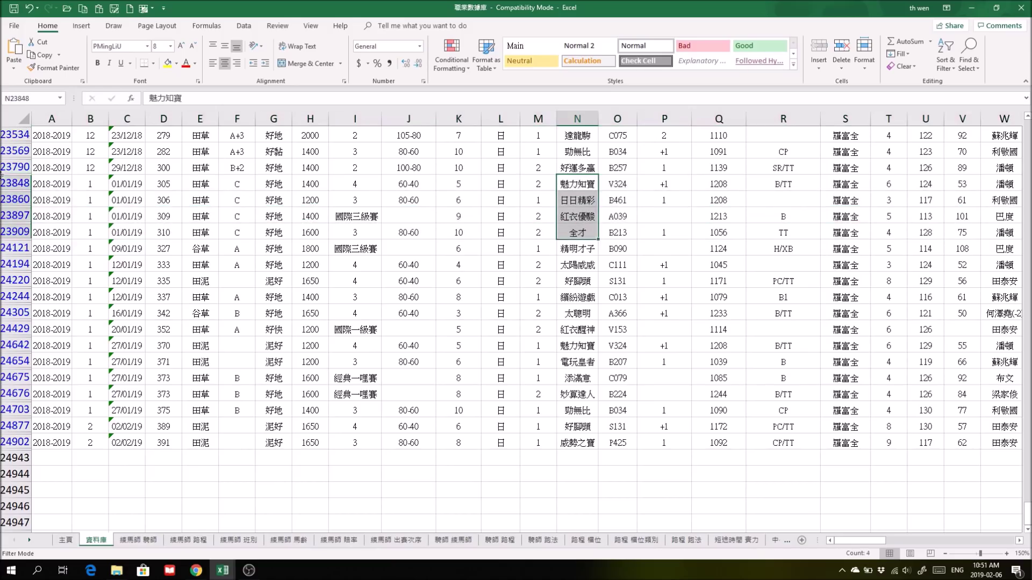
left_click_drag(15, 183, 4, 232)
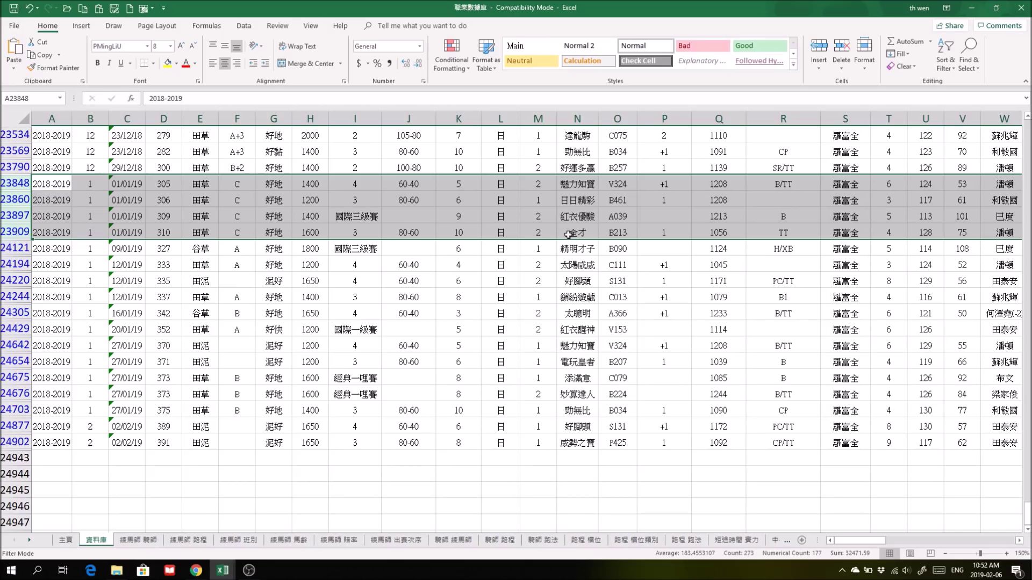
Switch to the 職業排位計算表(07-02-2019) workbook, check 全才 in race 11's 排位表, and return to the 主頁 sheet
left_click(223, 570)
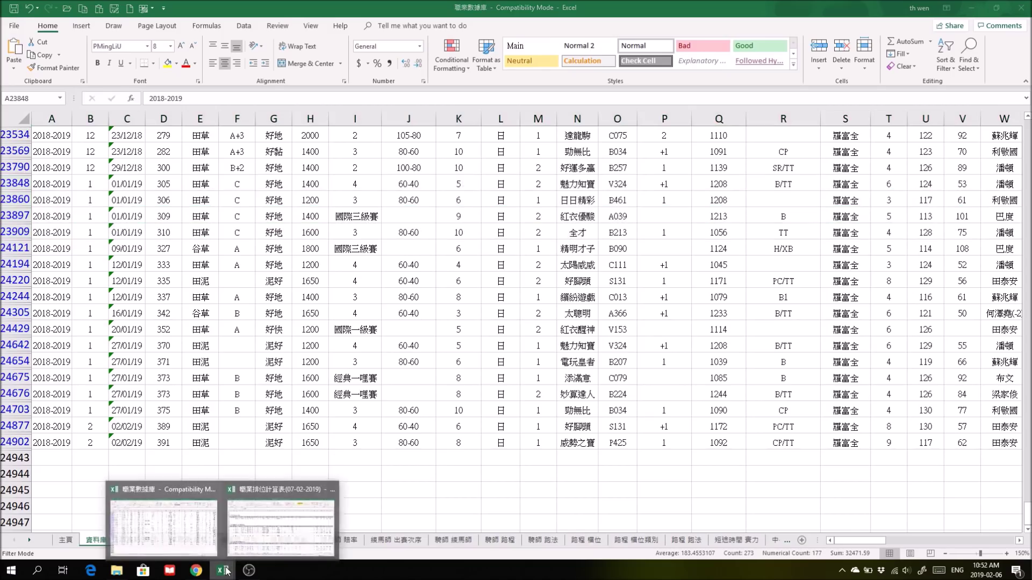
left_click(251, 535)
scroll(72, 186, "up", 3)
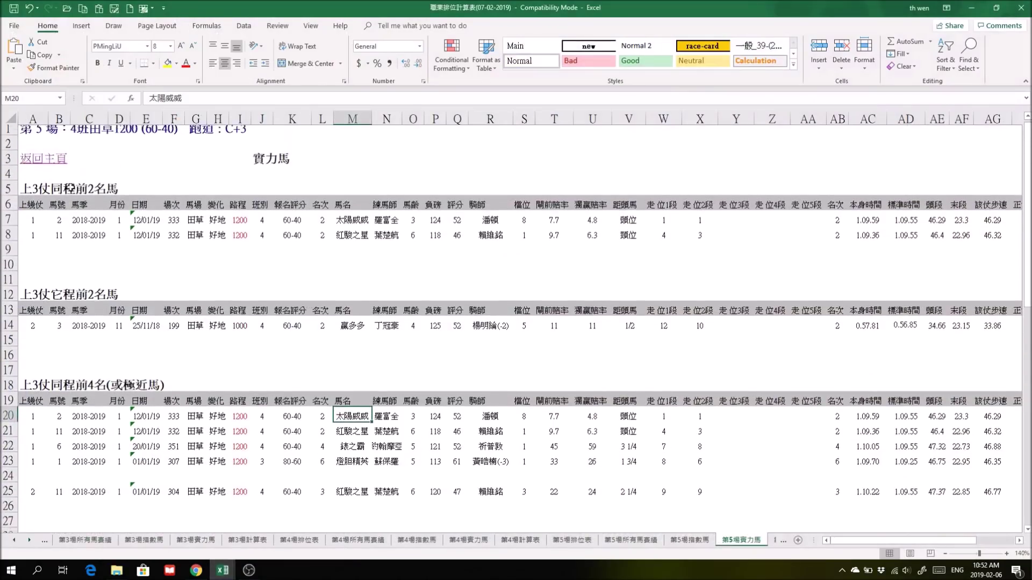
left_click(42, 173)
left_click(879, 293)
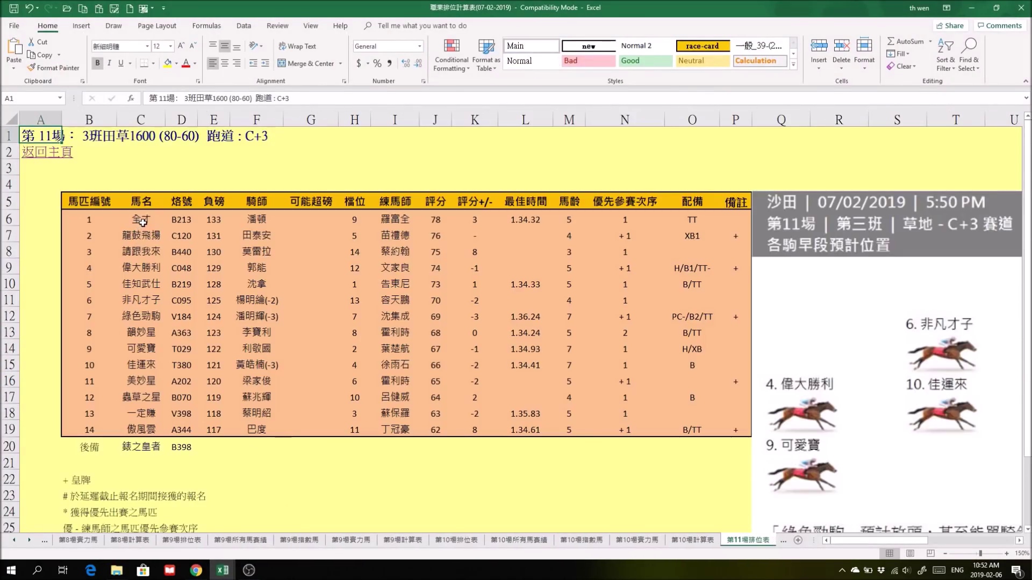
left_click(45, 155)
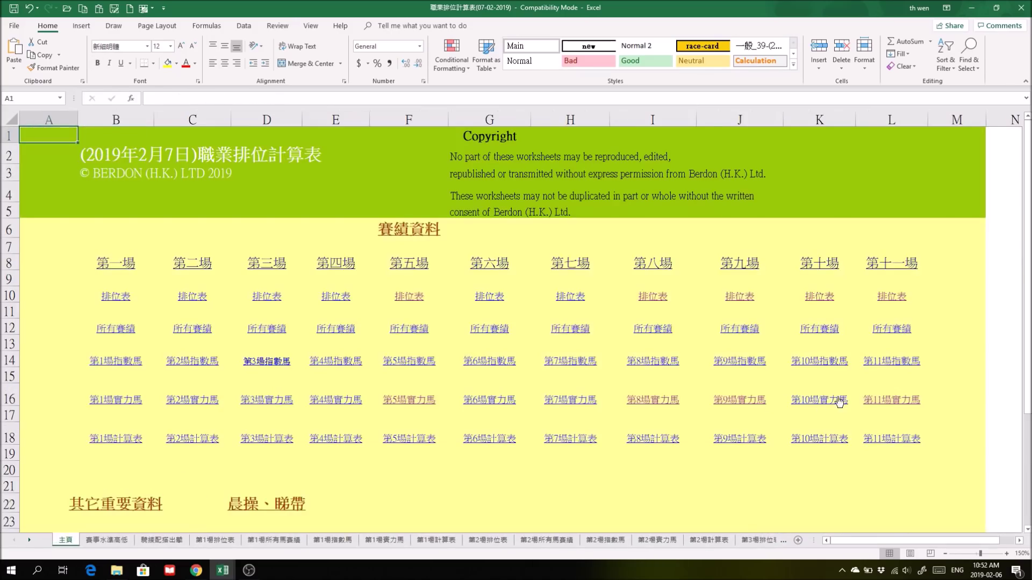
Open race 11's 實力馬 sheet and examine the class, placing and time figures of 全才 in row 27
left_click(891, 400)
scroll(440, 400, "down", 4)
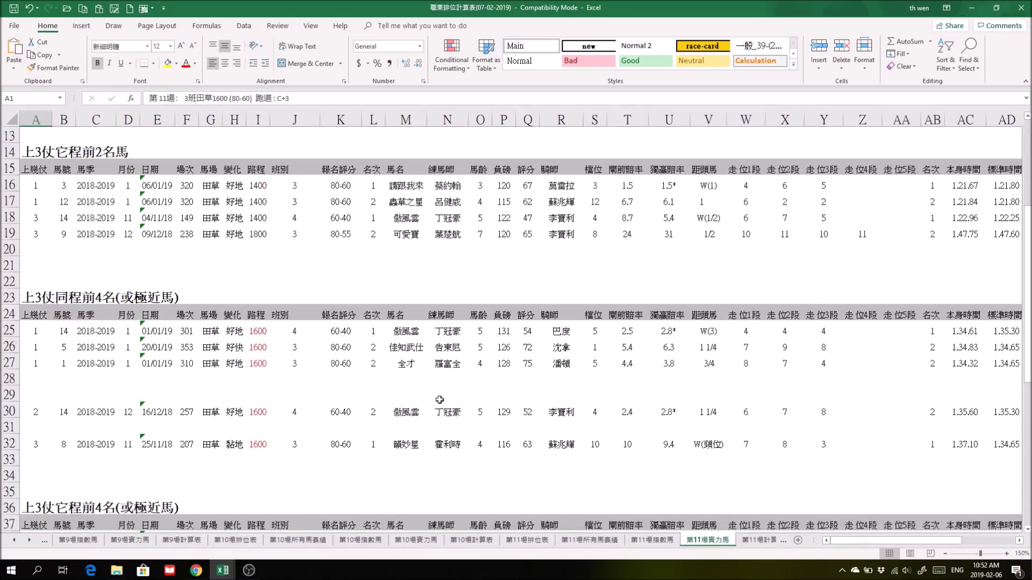
scroll(464, 411, "up", 1)
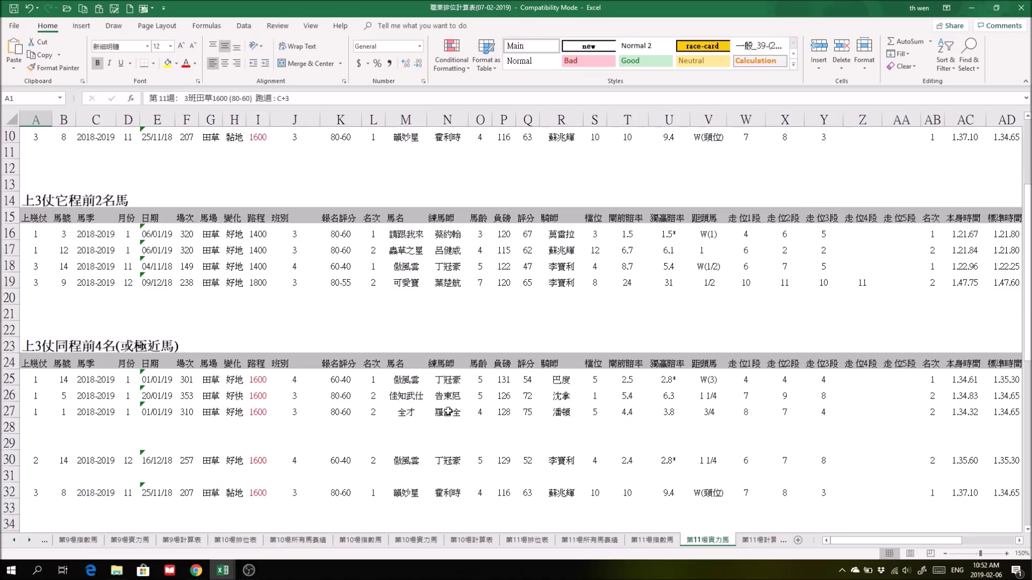
left_click(405, 412)
left_click(299, 413)
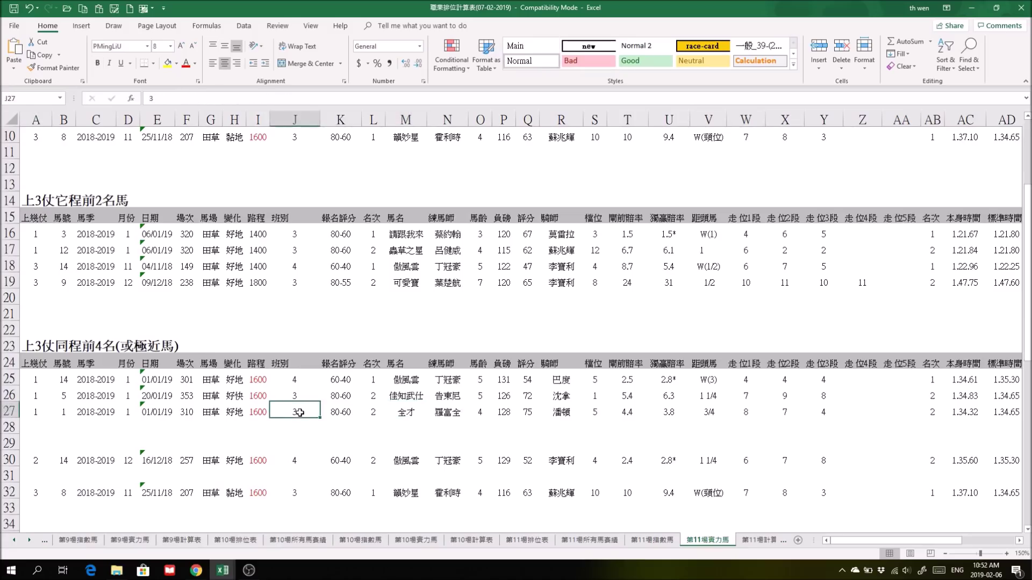
left_click(375, 412)
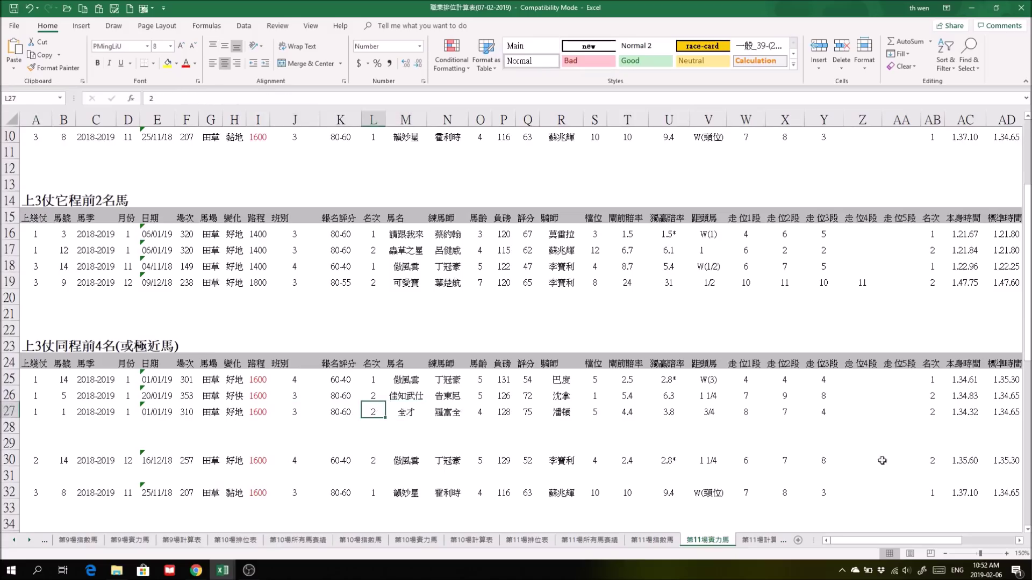
left_click_drag(921, 541, 991, 542)
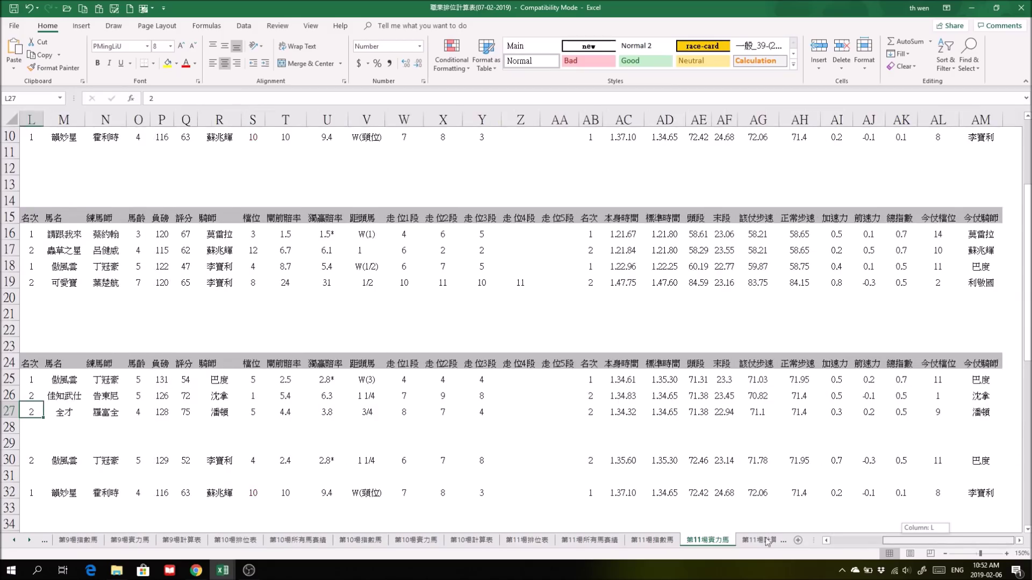
left_click_drag(767, 542, 753, 543)
scroll(376, 430, "up", 3)
Go back to 主頁, open race 8's 排位表 at 150% magnification, and select the horse 紅衣優駿
mouse_move(223, 570)
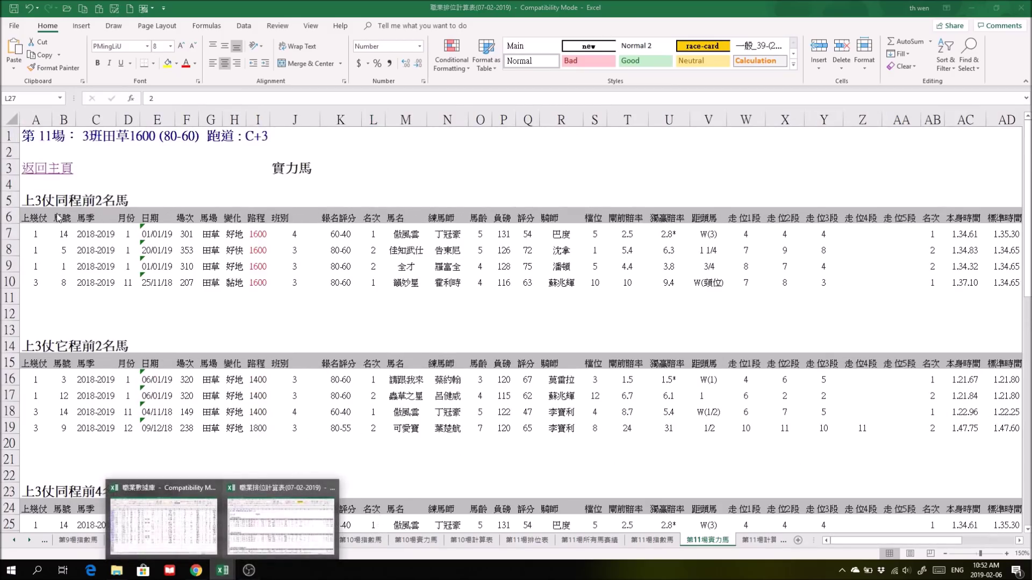
left_click(43, 173)
left_click(652, 295)
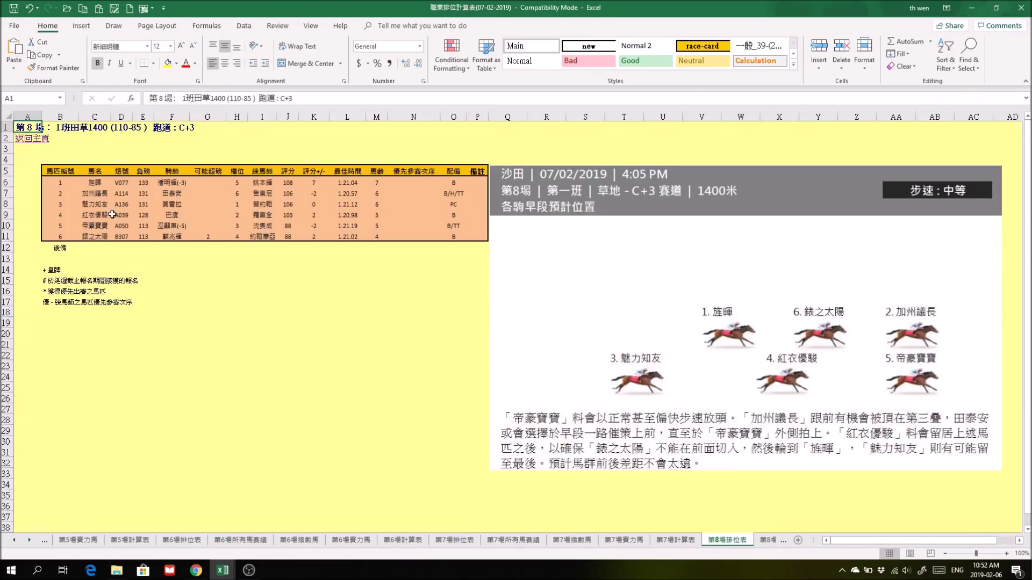
left_click(1006, 554)
left_click(1006, 554)
left_click(1006, 554)
left_click(1005, 554)
left_click(1005, 553)
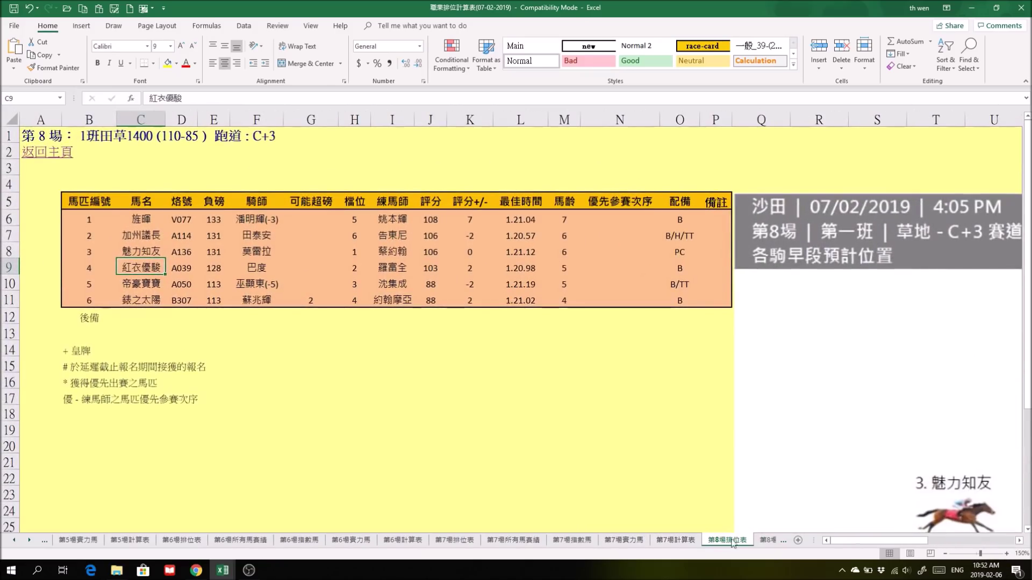
Open race 8's 實力馬 sheet and examine the class, placing and time figures of 紅衣優駿 in row 21
left_click(769, 541)
left_click(778, 541)
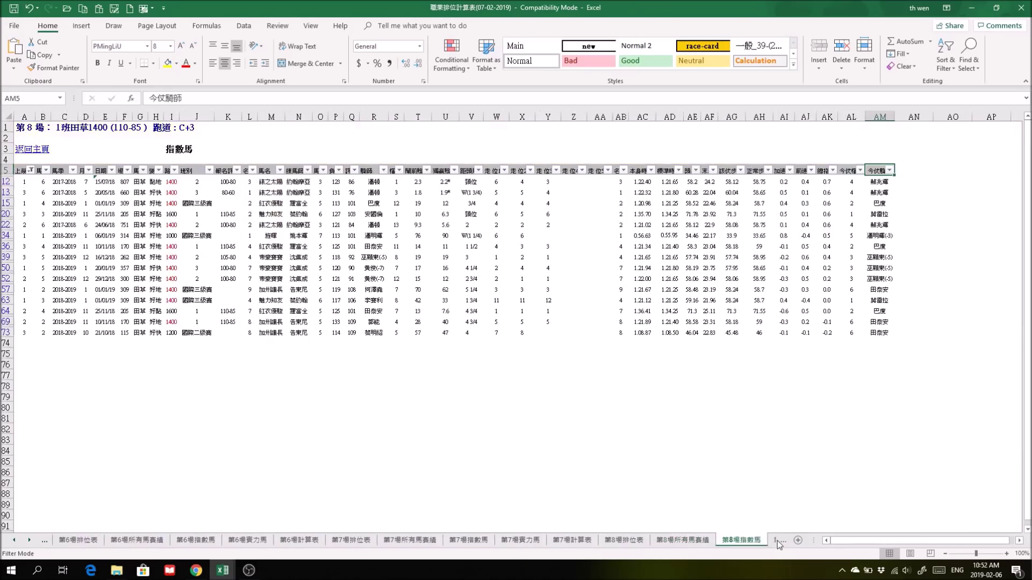
left_click(775, 540)
scroll(747, 493, "down", 2)
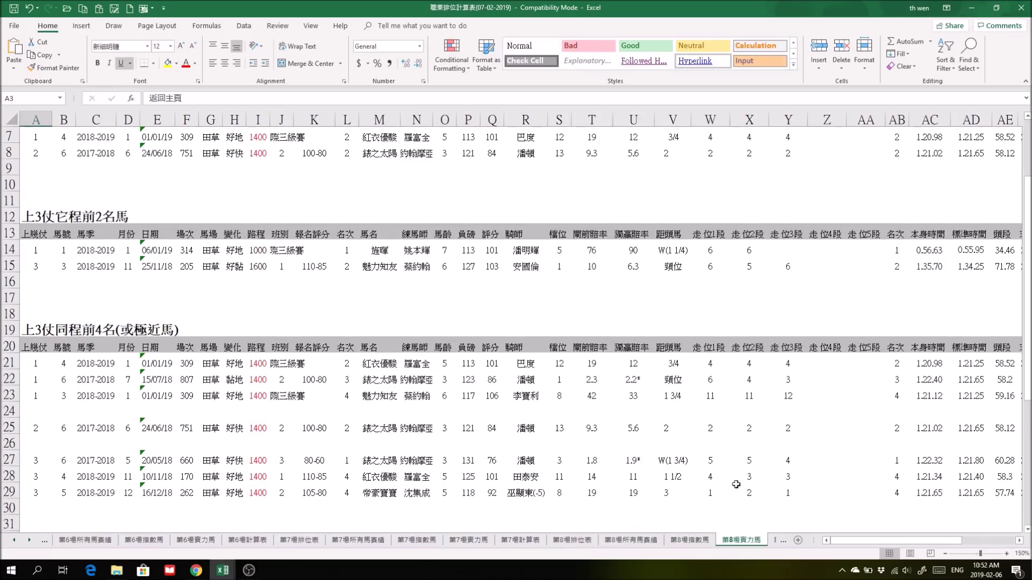
left_click(386, 368)
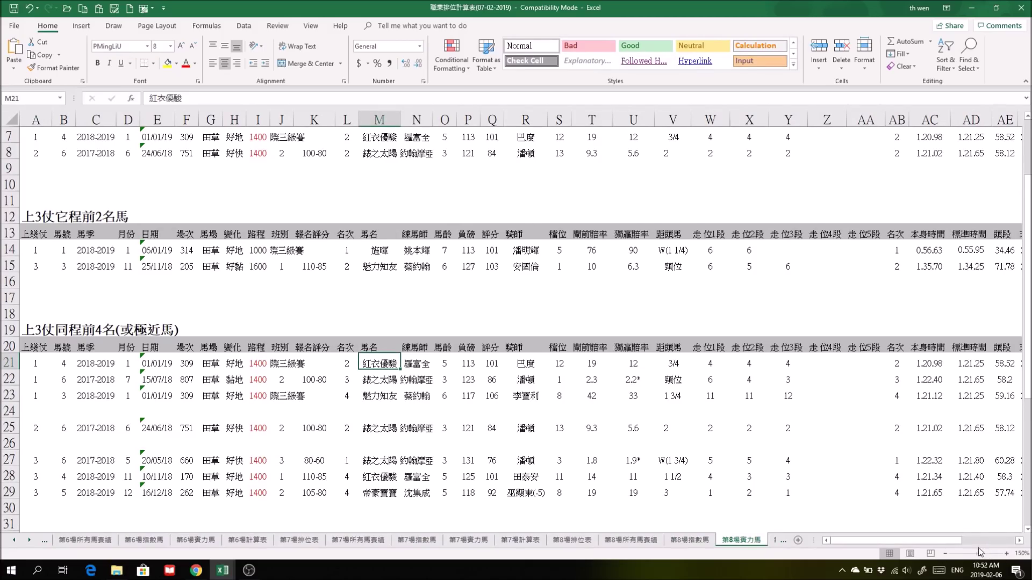
left_click_drag(959, 541, 439, 505)
scroll(220, 317, "up", 2)
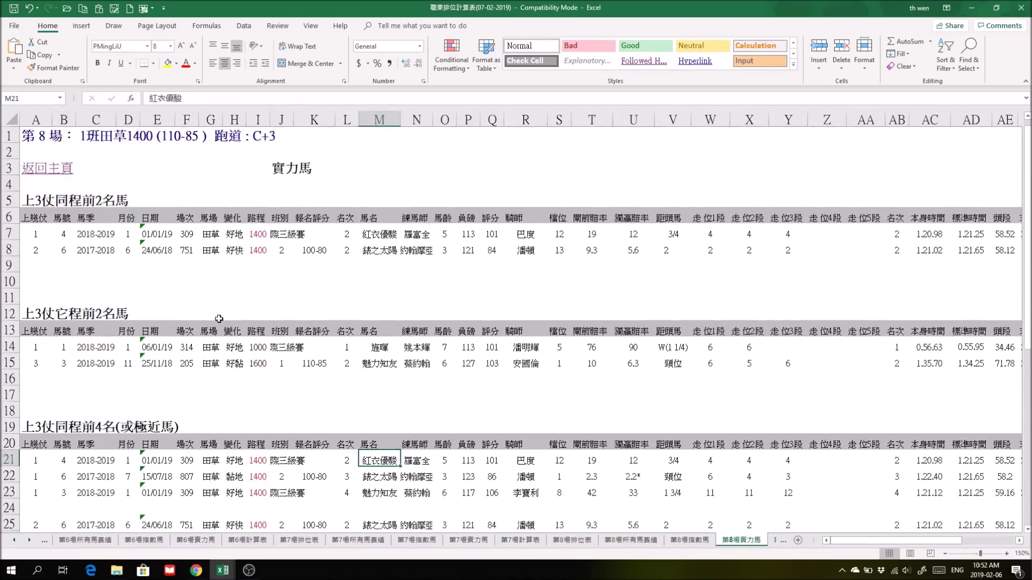
Go through 主頁 to race 9's 排位表, select the horse 日日精彩, and return to 主頁
left_click(38, 173)
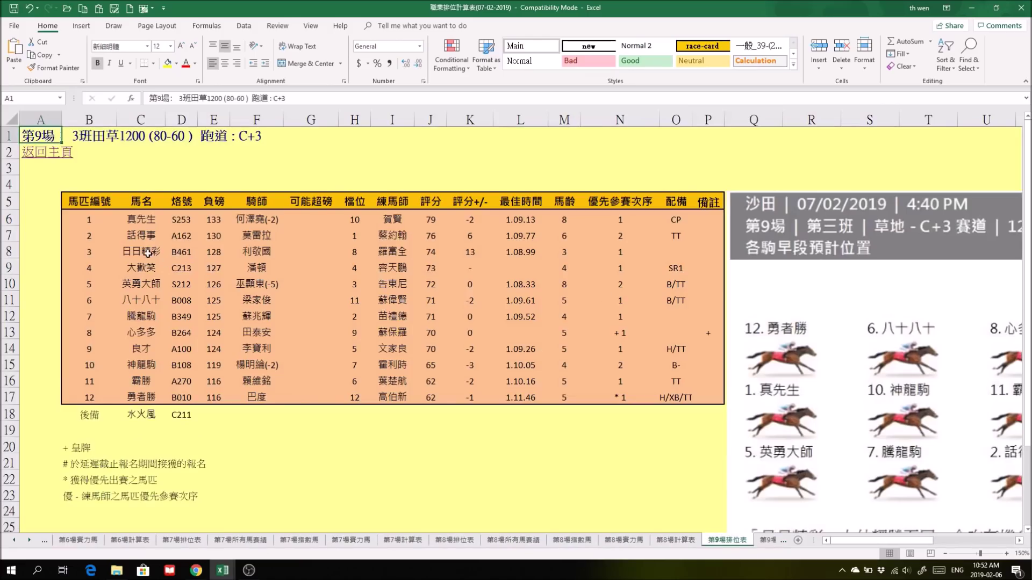
left_click(148, 254)
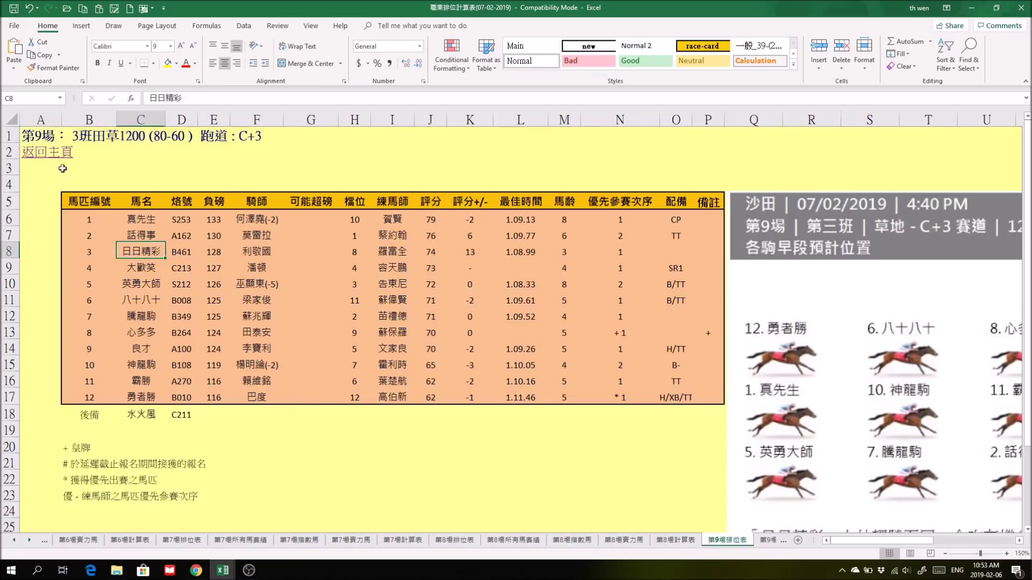
left_click(47, 156)
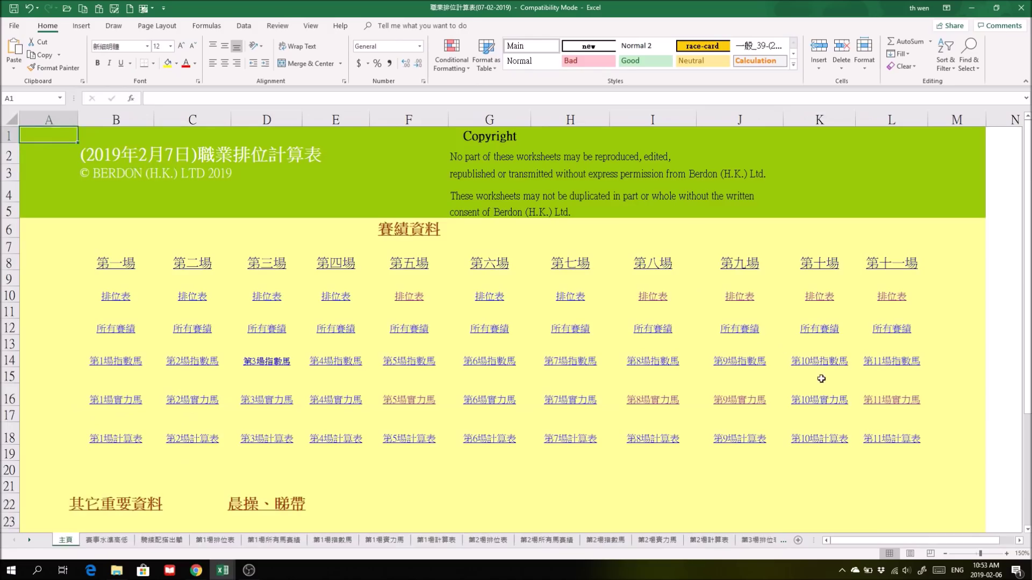
Open race 9's 實力馬 sheet and examine the running positions and finishing time of 日日精彩 in row 22
left_click(748, 401)
scroll(743, 353, "down", 4)
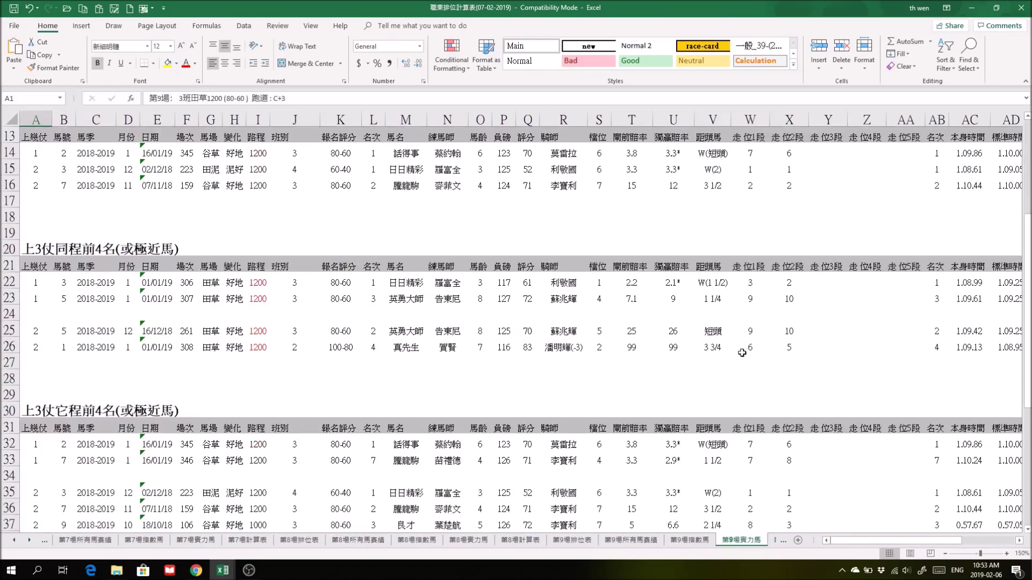
left_click(409, 283)
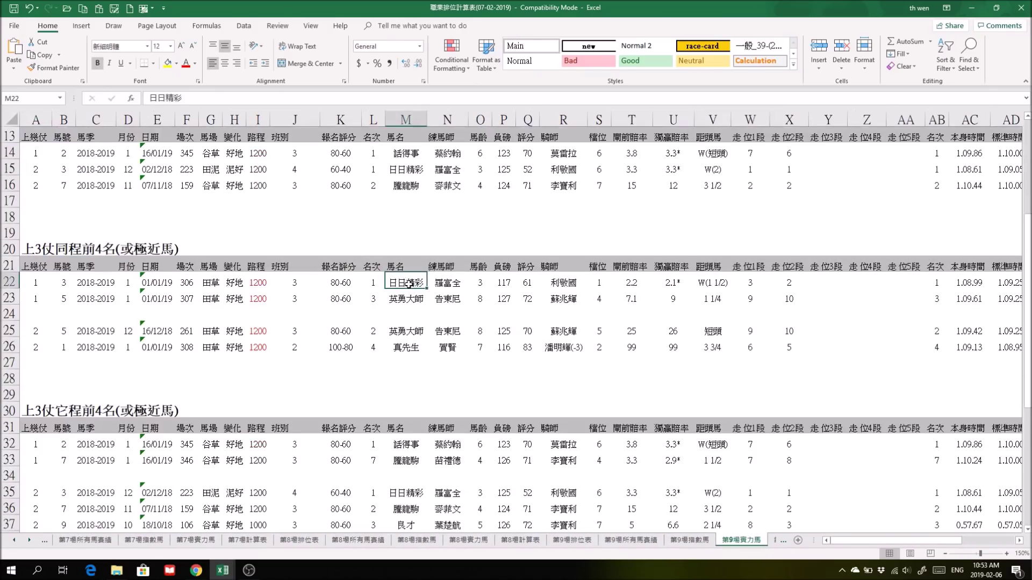
left_click(741, 283)
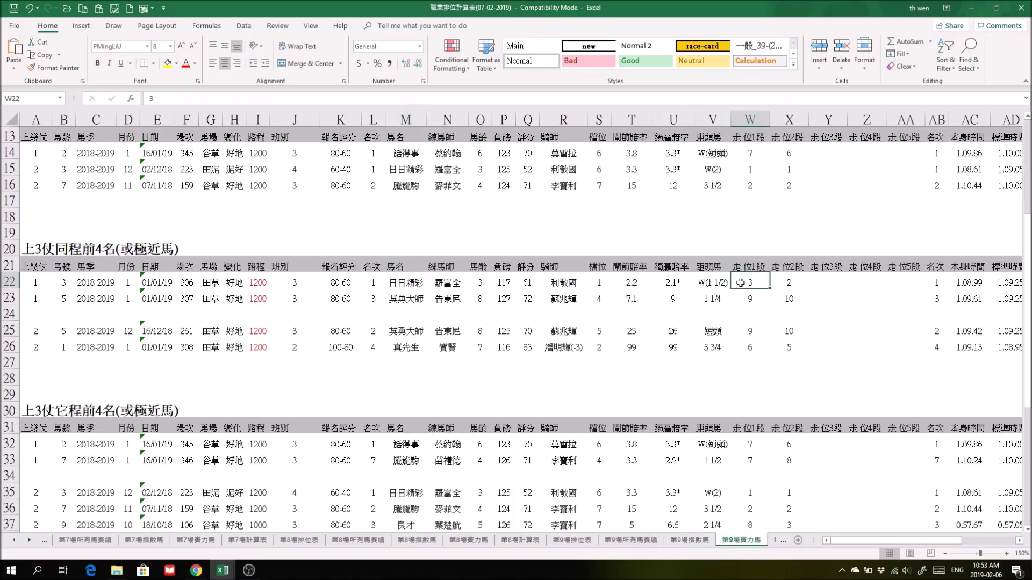
left_click(403, 285)
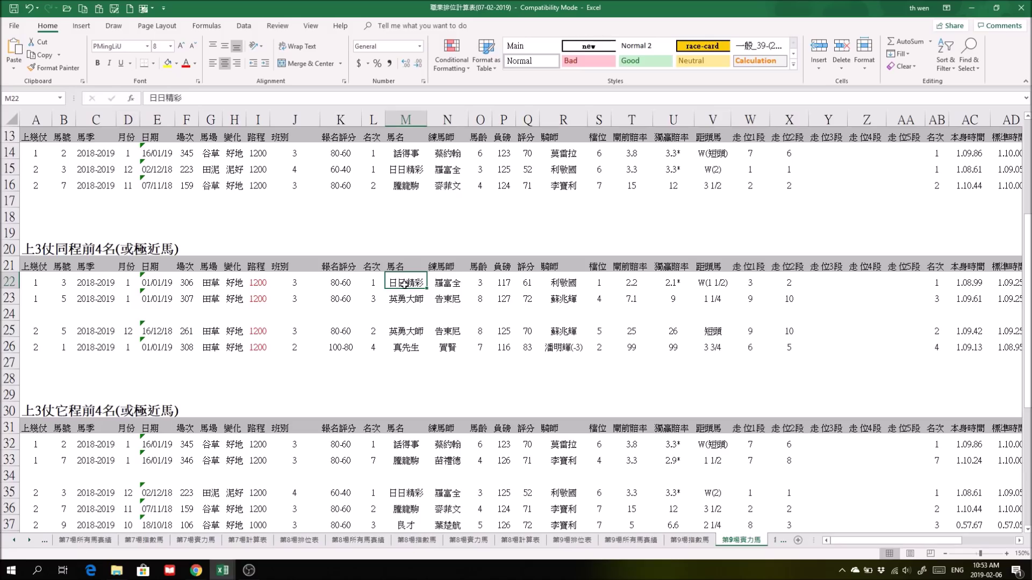
left_click_drag(899, 544, 942, 544)
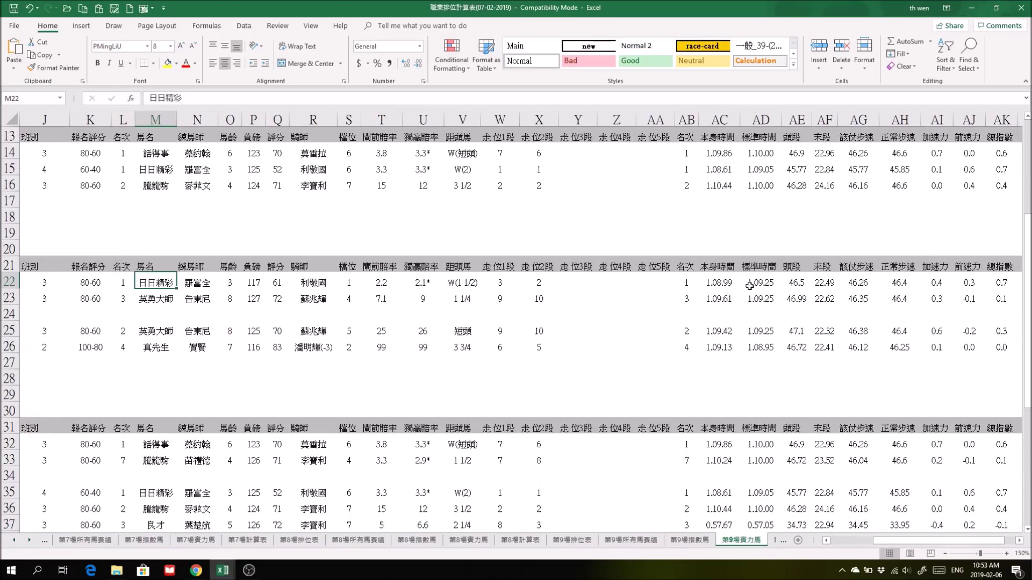
left_click(720, 282)
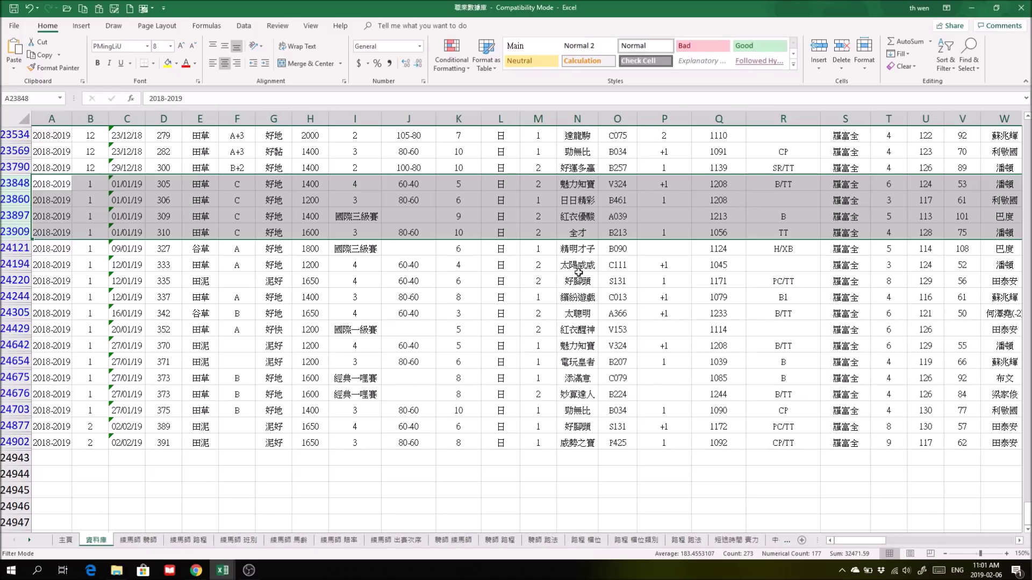
In the 職業數據庫 workbook, highlight the horse names 日日精彩 to 全才, and the 12/01/19 records in rows 24194 to 24244 with their horse names
left_click(580, 207)
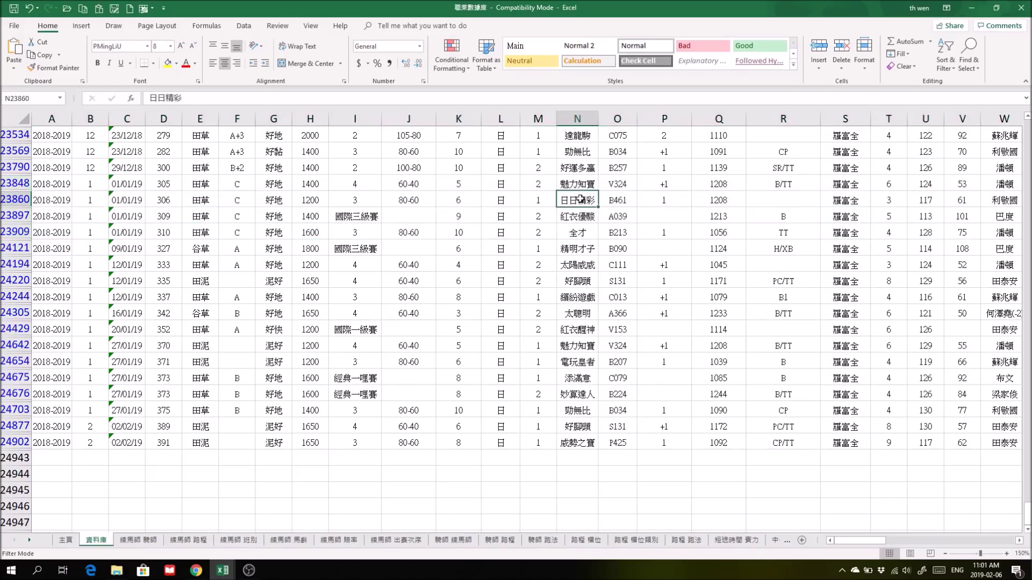
left_click_drag(580, 207, 581, 232)
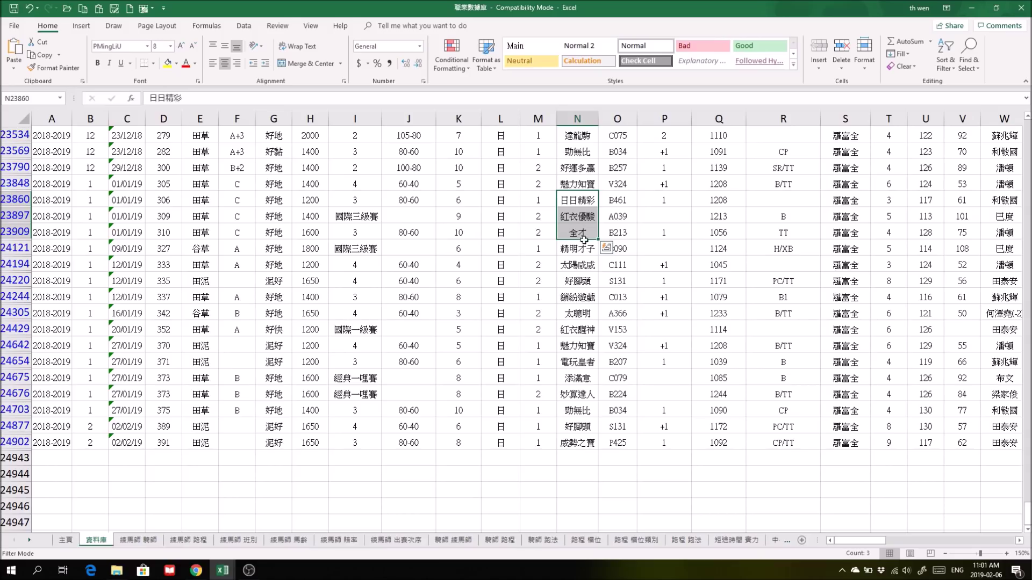
left_click(586, 266)
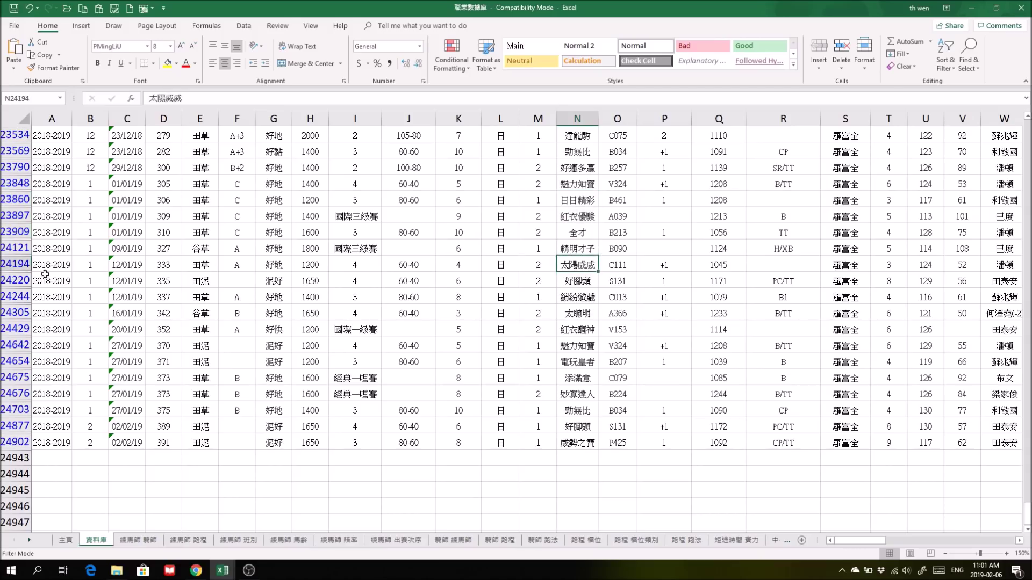
left_click_drag(14, 264, 14, 299)
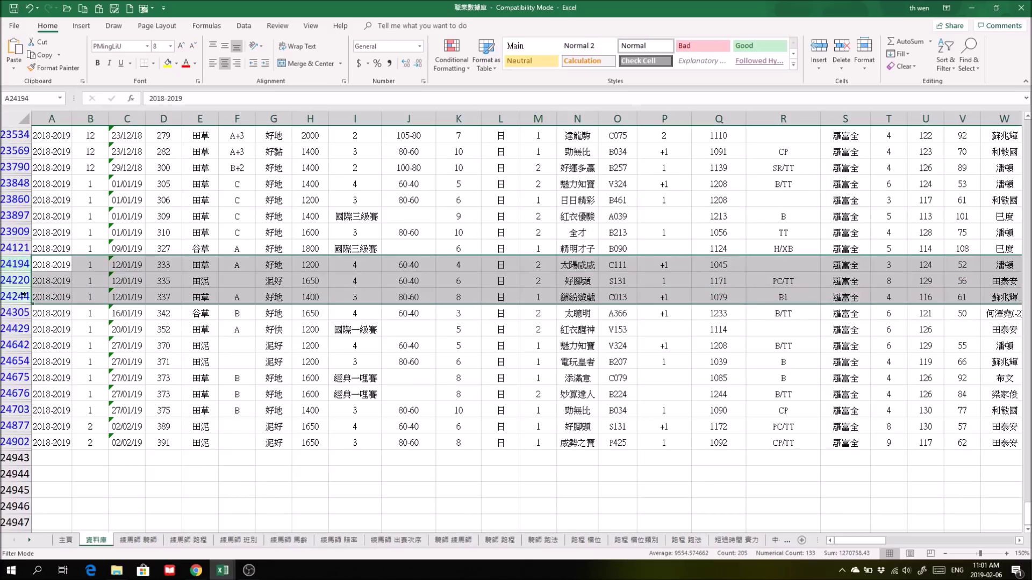
left_click_drag(576, 265, 573, 293)
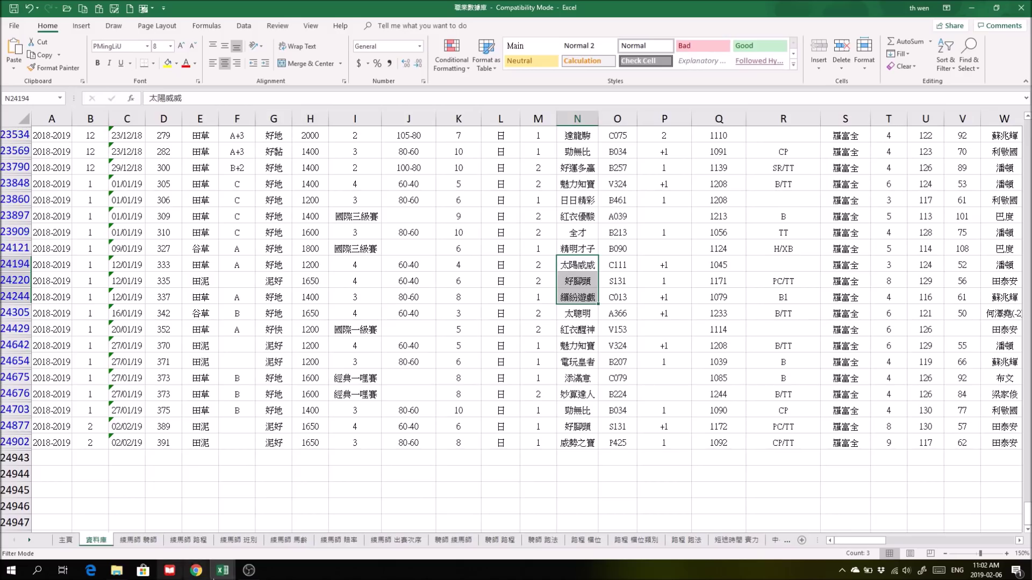
View the 主頁 sheet of the 職業排位計算表(16-01-2019) workbook, and switch to the 職業數據庫 workbook
left_click(230, 571)
left_click(281, 524)
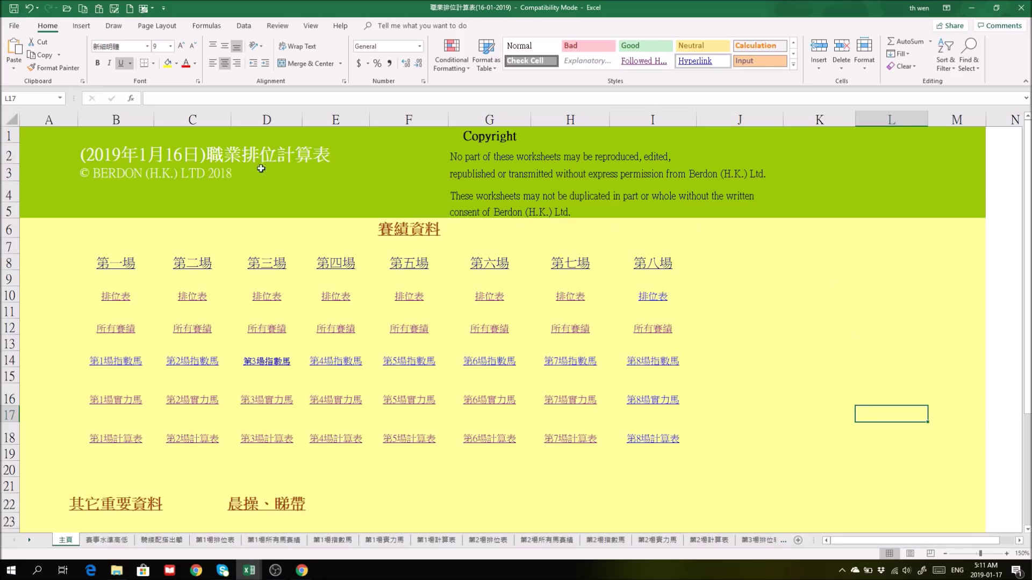
left_click(224, 161)
mouse_move(248, 570)
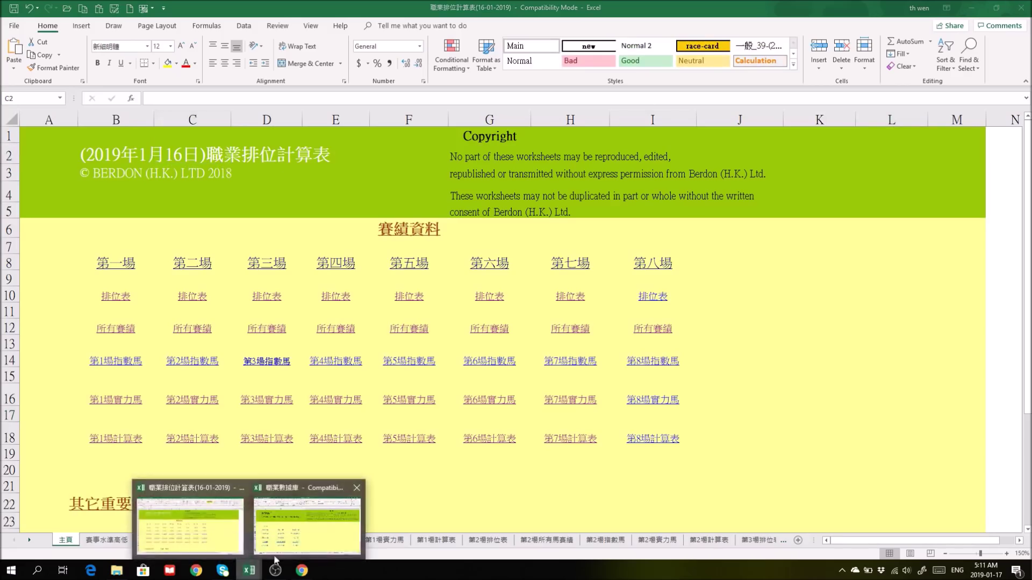
left_click(302, 541)
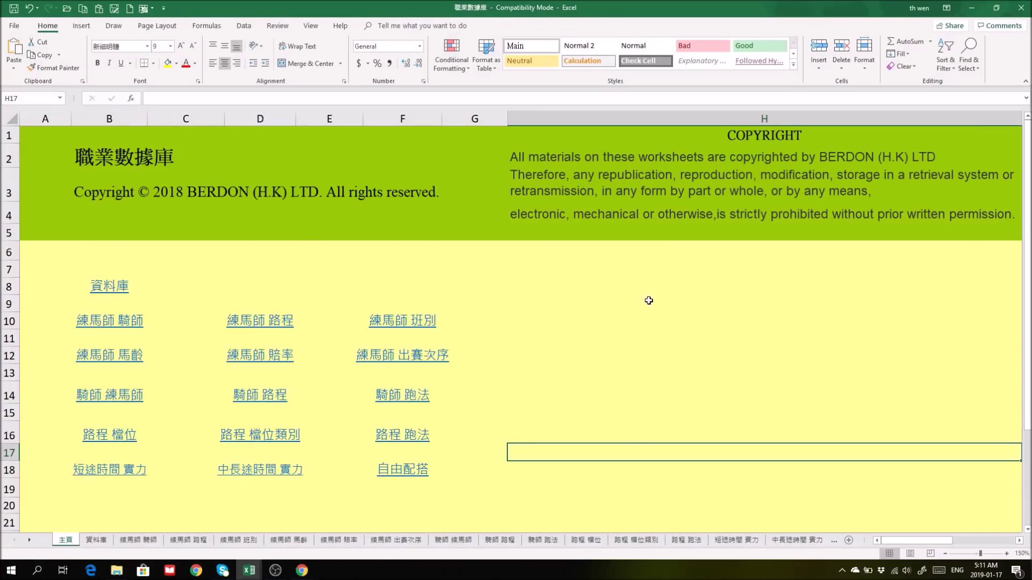
Switch to YouTube in Chrome and find the subscription link under the video 今晚1月16日邊幾匹上仗落飛冷馬值得你留意
mouse_move(304, 571)
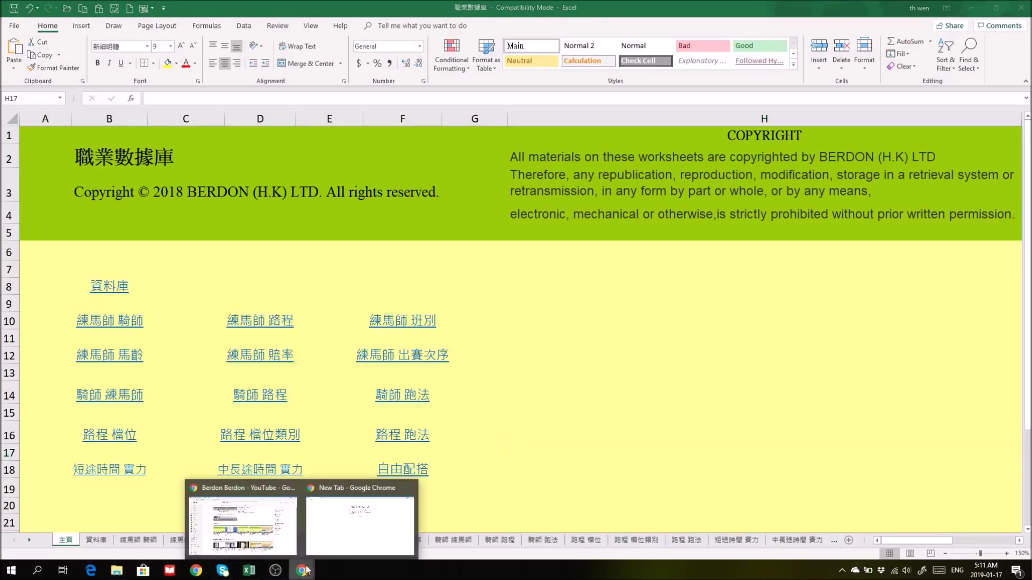
left_click(226, 543)
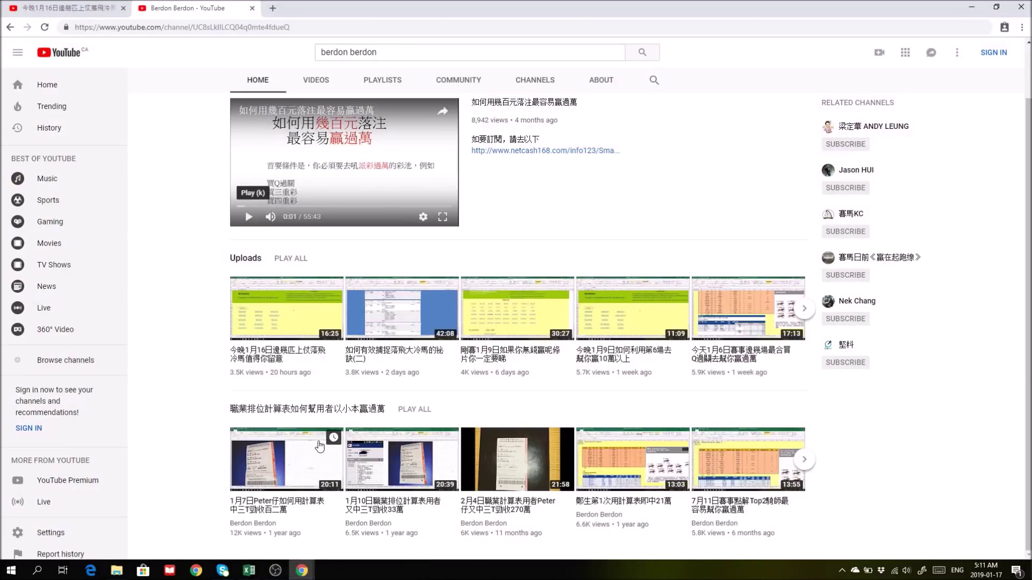
left_click(86, 9)
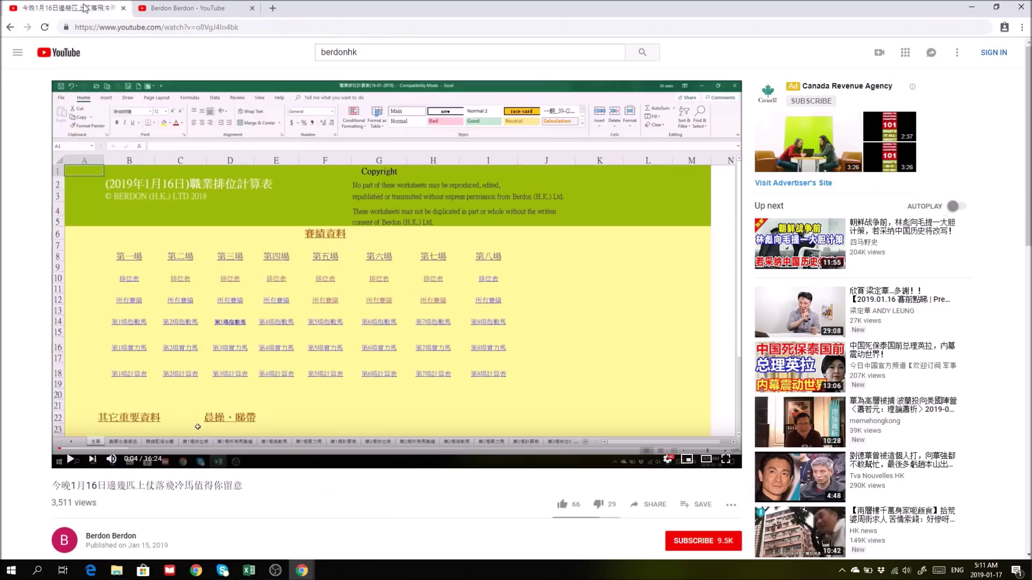
scroll(411, 482, "down", 3)
scroll(411, 482, "down", 2)
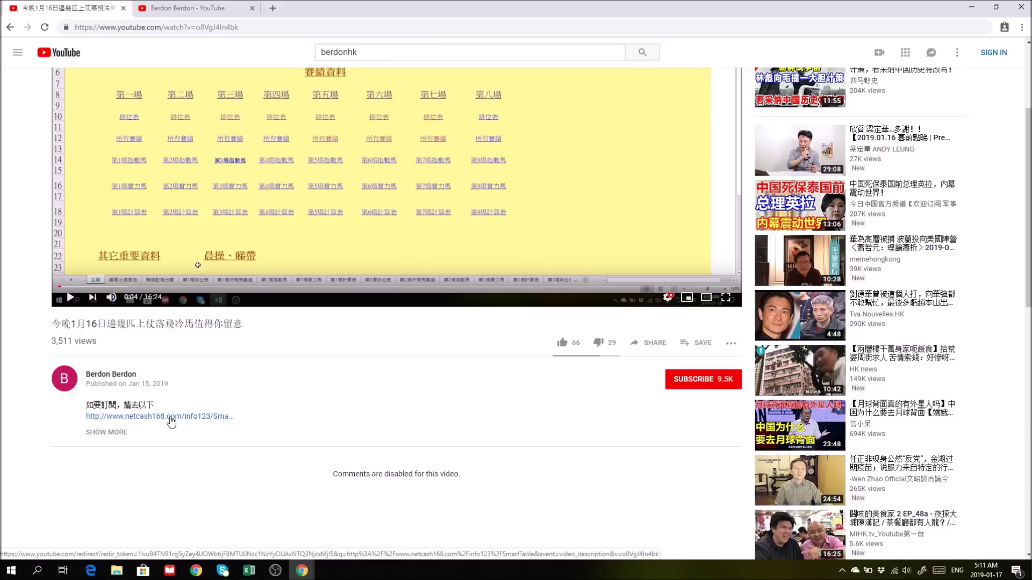
Show the 職業排位計算表(16-01-2019) workbook again, and return to the YouTube video page in Chrome to view its title
left_click(248, 570)
left_click(223, 532)
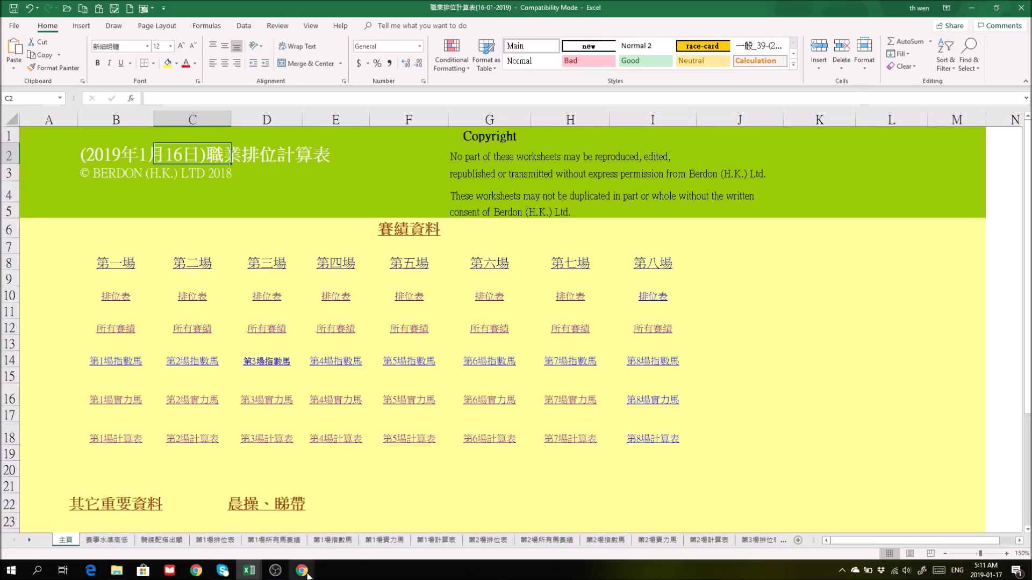
mouse_move(306, 575)
left_click(260, 550)
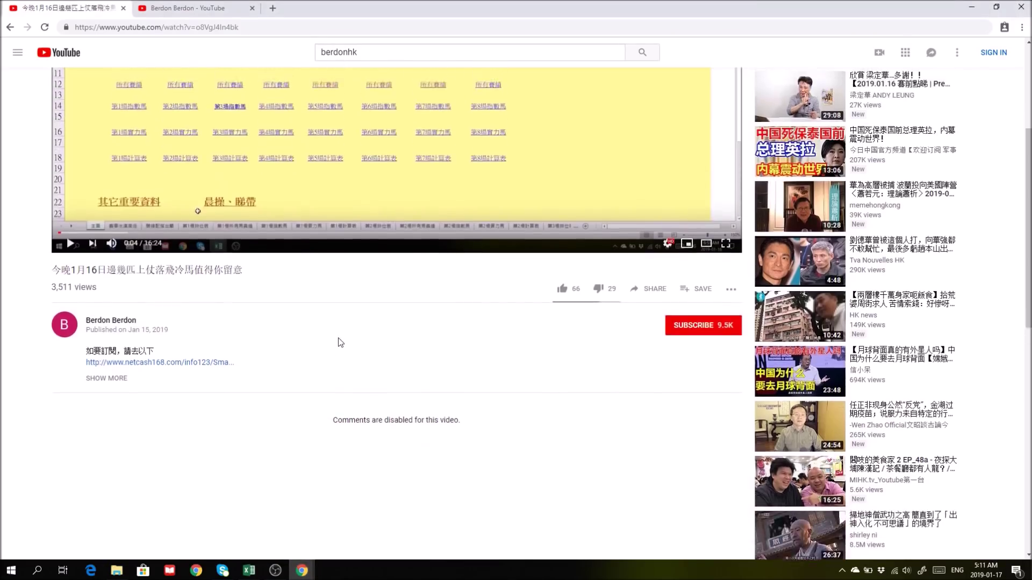
scroll(338, 343, "up", 4)
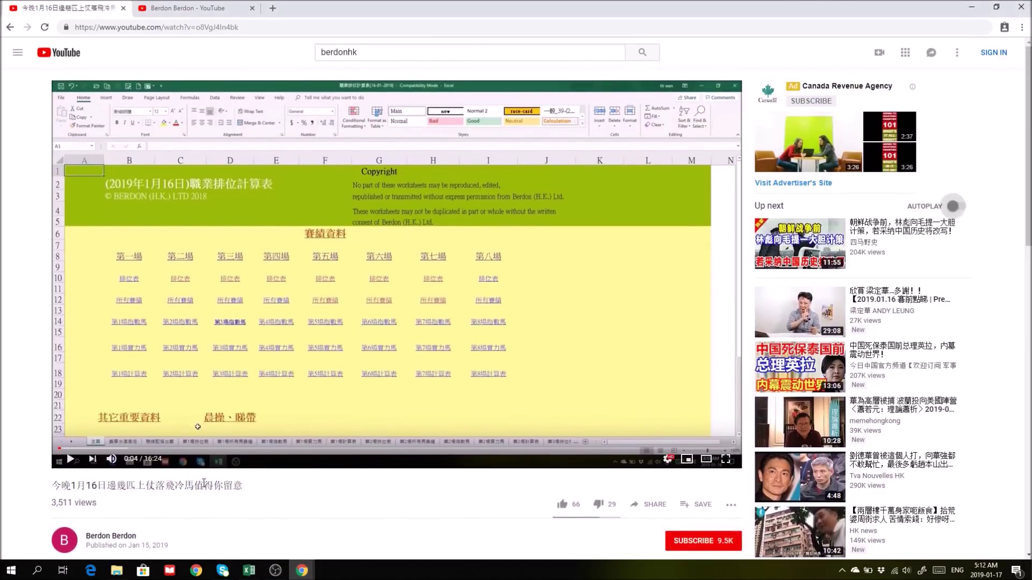
Return to the Berdon Berdon channel page and look over its featured video and uploads
left_click(186, 8)
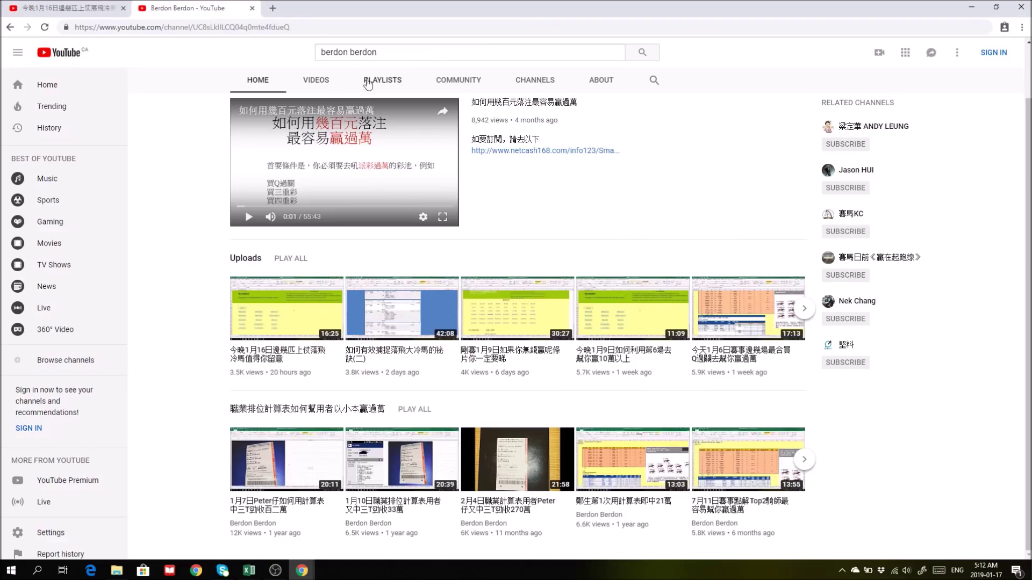
scroll(657, 182, "up", 1)
scroll(660, 189, "down", 1)
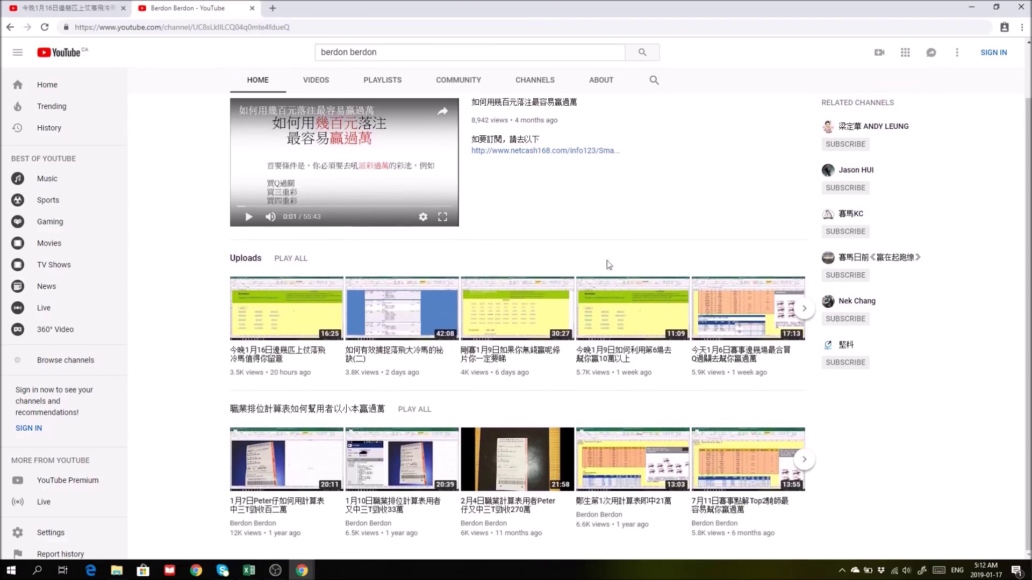